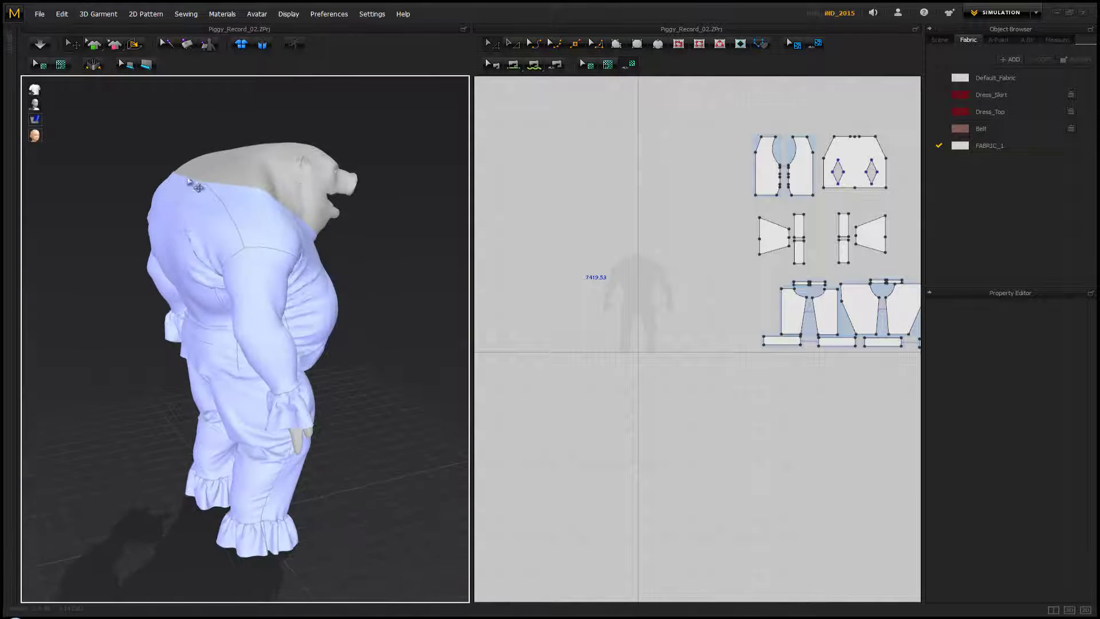
Draw a tall rectangular pattern about 618 mm wide along the avatar's centre line, from the neck down to the feet
right_drag(179, 425, 246, 381)
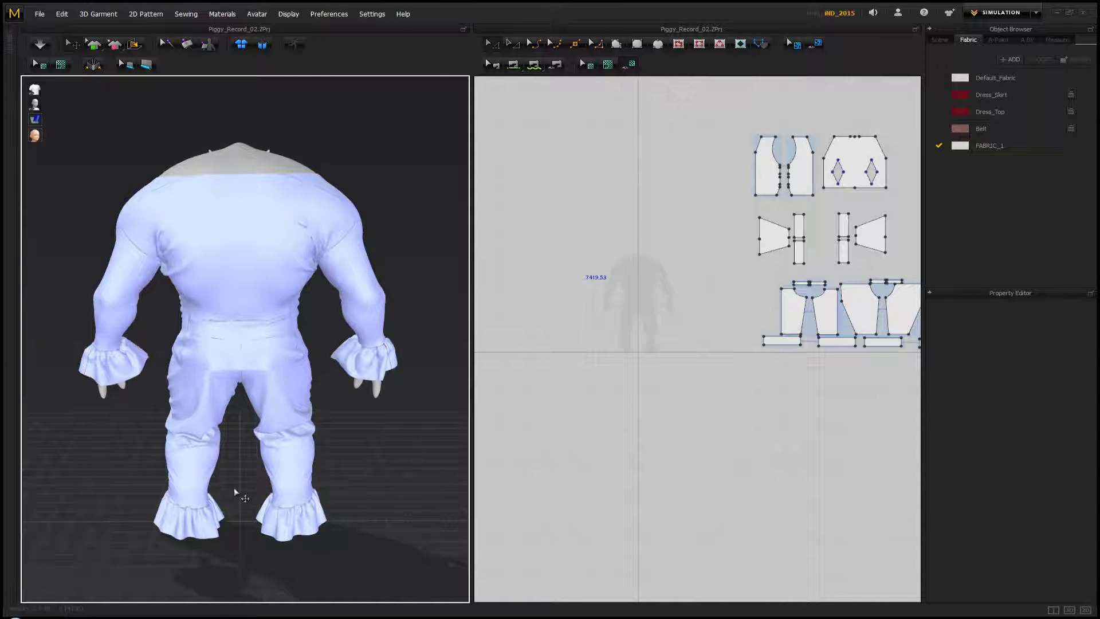
right_drag(428, 296, 172, 290)
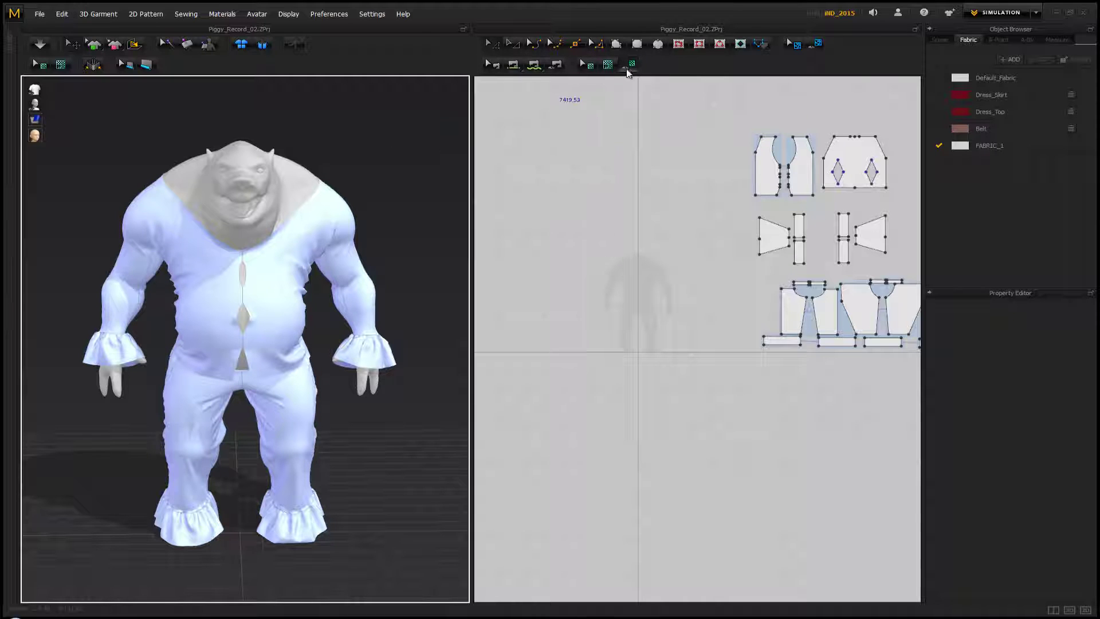
click(637, 45)
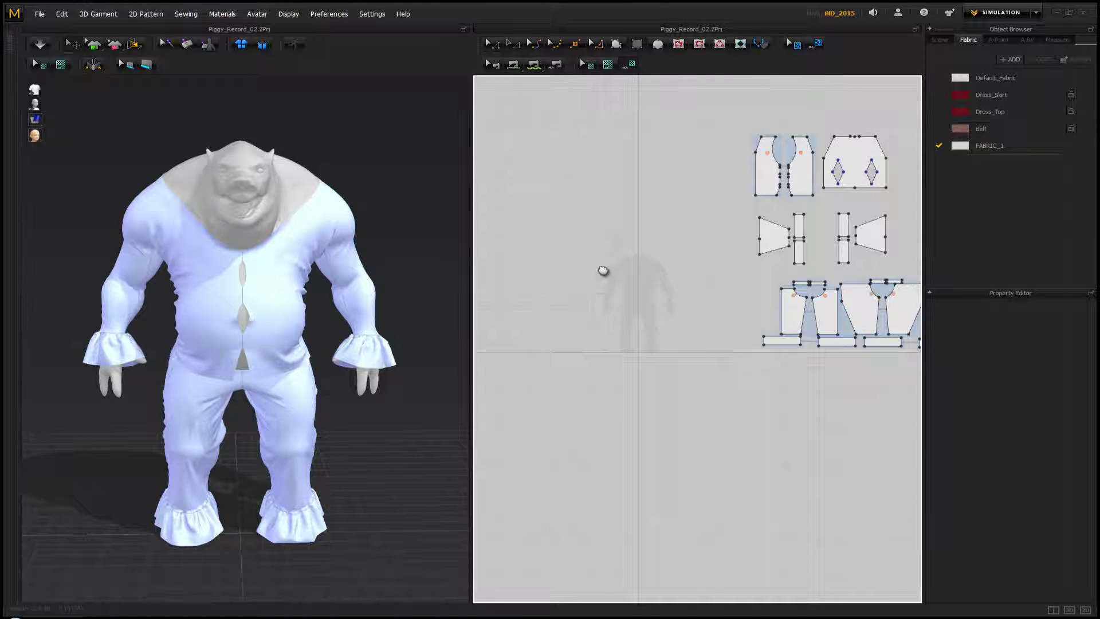
scroll(602, 269, up, 5)
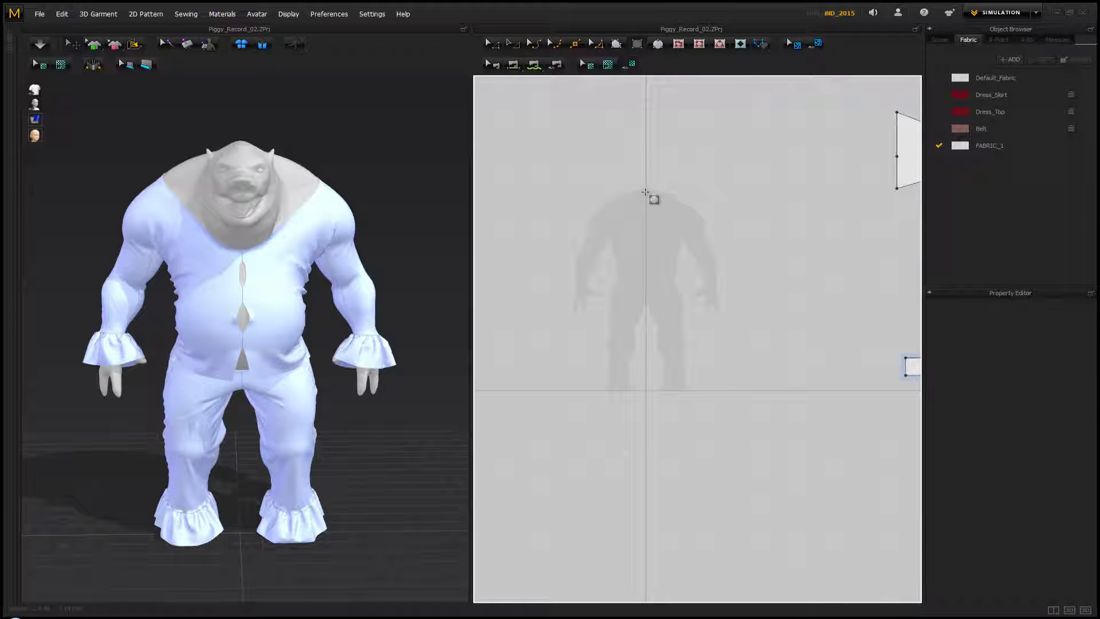
drag(645, 191, 572, 358)
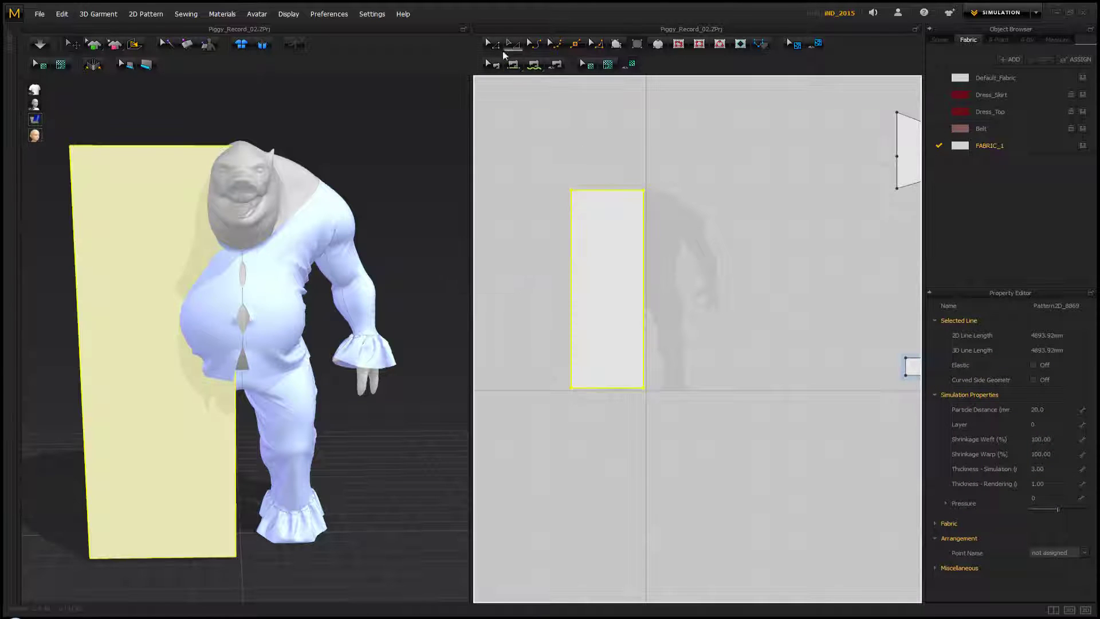
Add two points on the upper part of the rectangle's centre edge to mark the ends of the neck opening
mouse_move(271, 129)
right_down()
mouse_move(311, 147)
mouse_move(267, 131)
right_up()
click(576, 49)
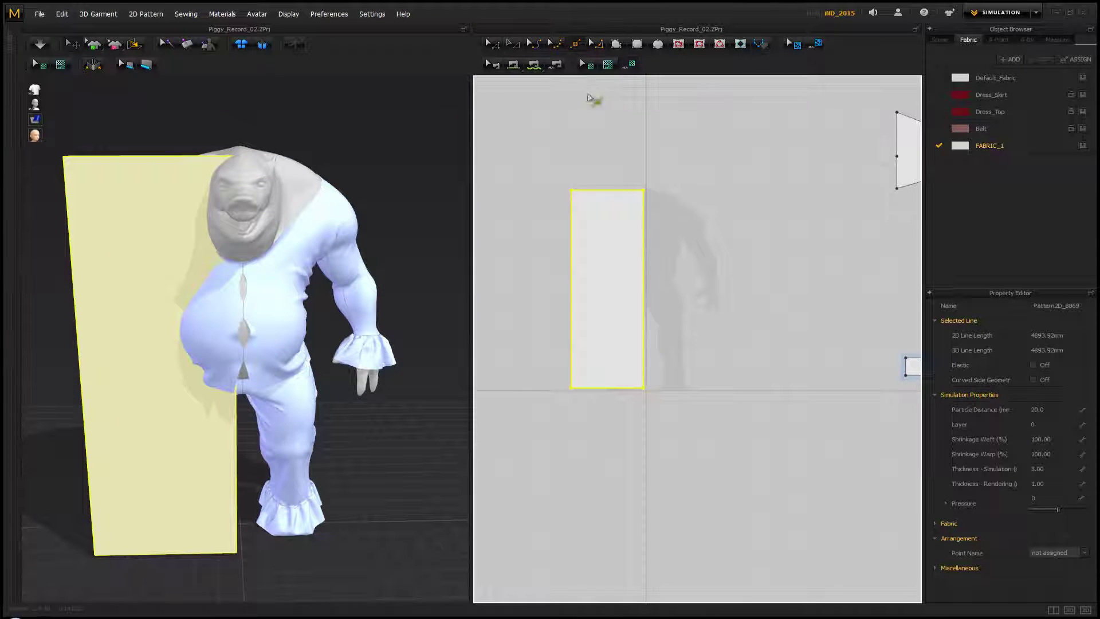
click(643, 205)
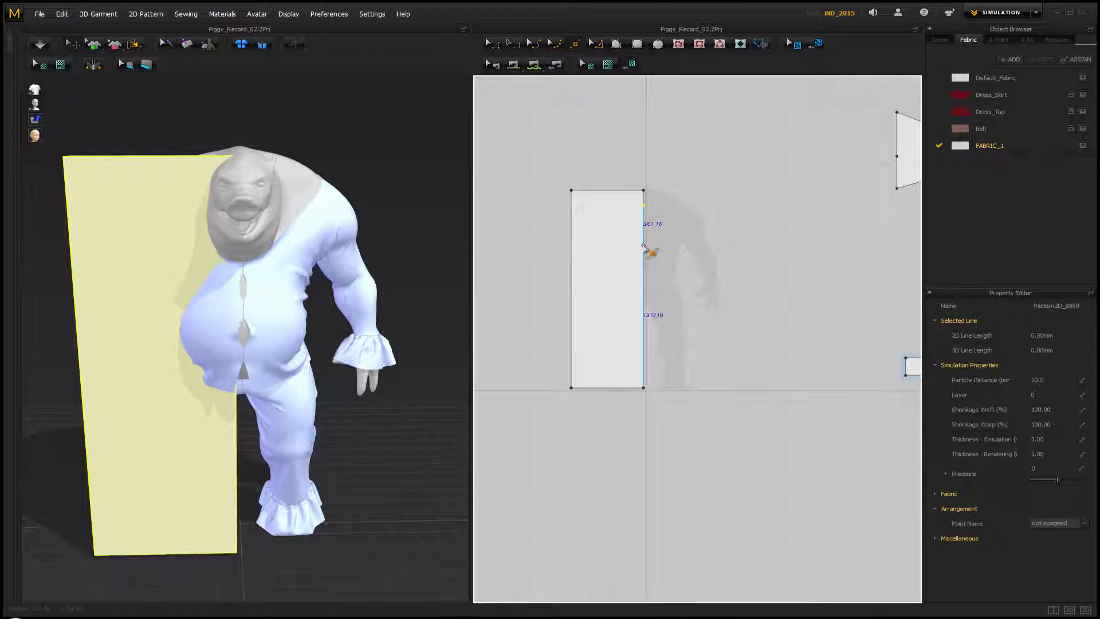
click(643, 245)
Move the outer upper corner inward, bow the outer edge outward, and curve the neck segment into the pattern to about 449 mm long
drag(575, 192, 624, 198)
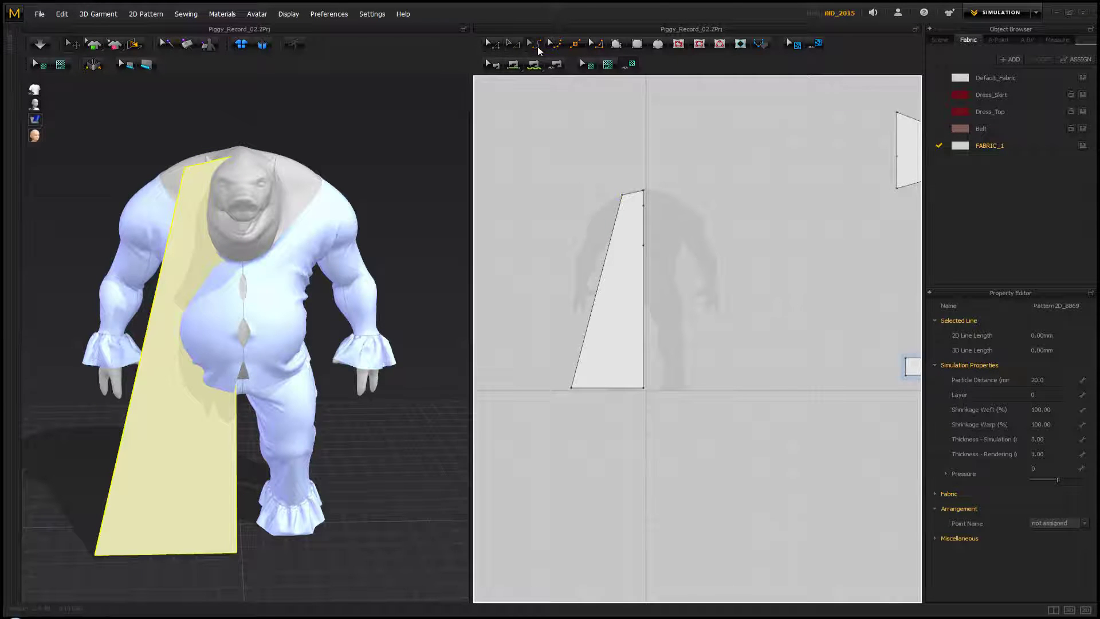
drag(608, 250, 570, 227)
drag(644, 229, 619, 226)
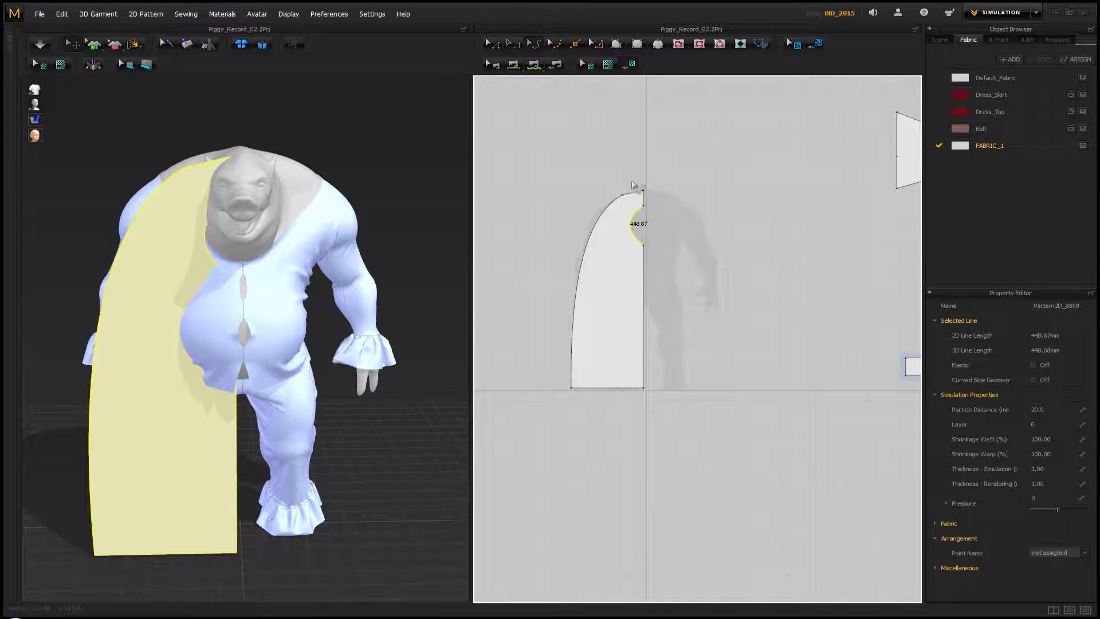
scroll(609, 196, up, 1)
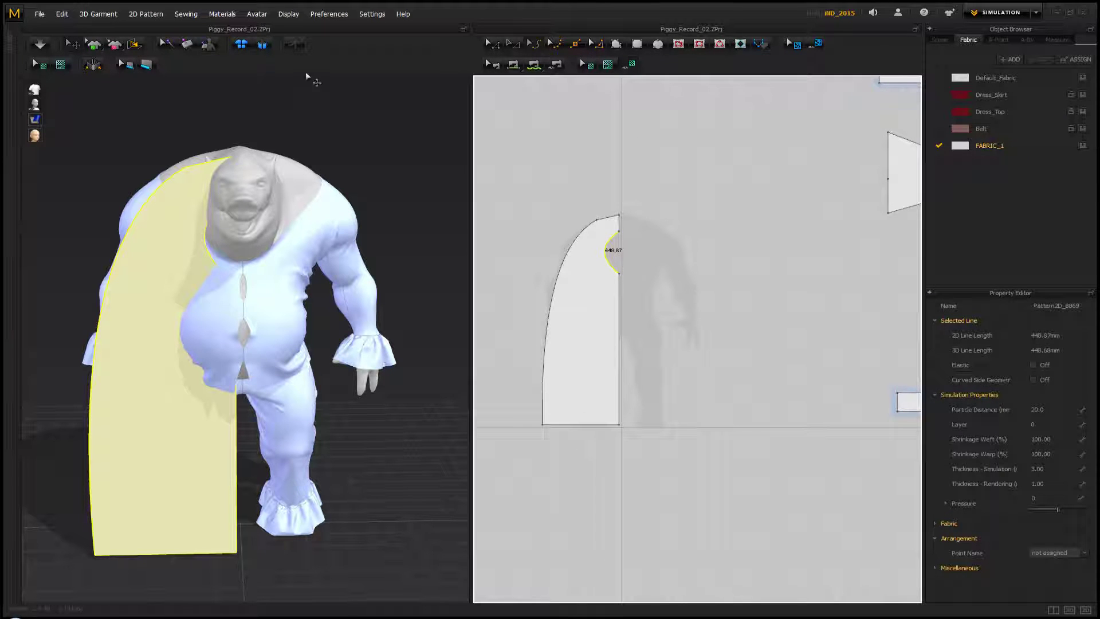
Move the pattern above the avatar's head in 3D and rotate it nearly horizontal, with the neck opening toward the front
click(497, 47)
right_drag(278, 142, 252, 273)
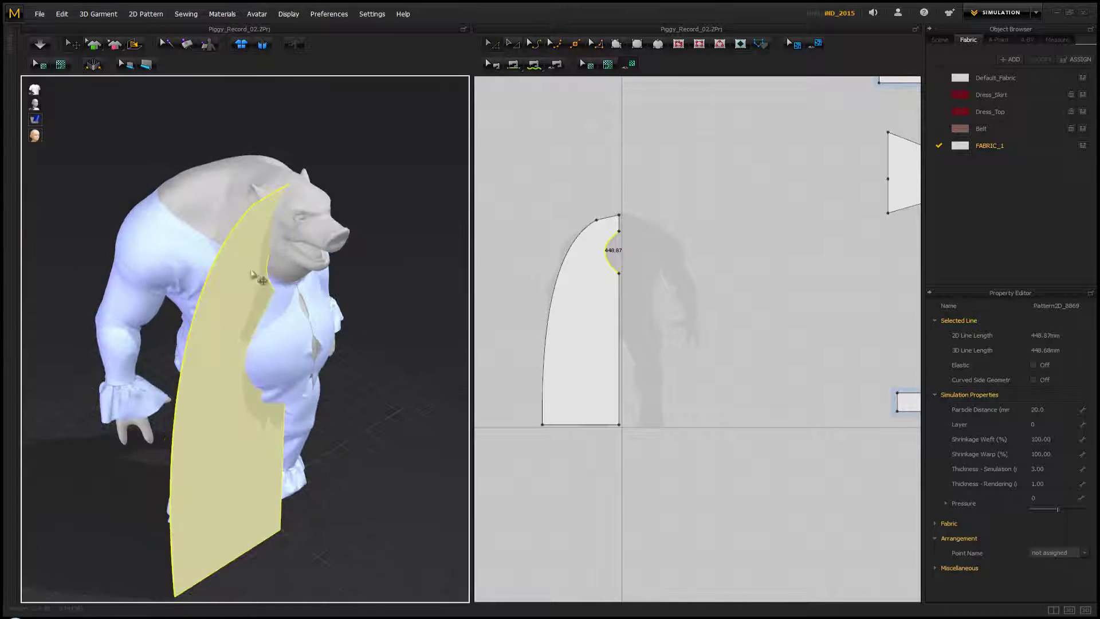
drag(246, 344, 327, 331)
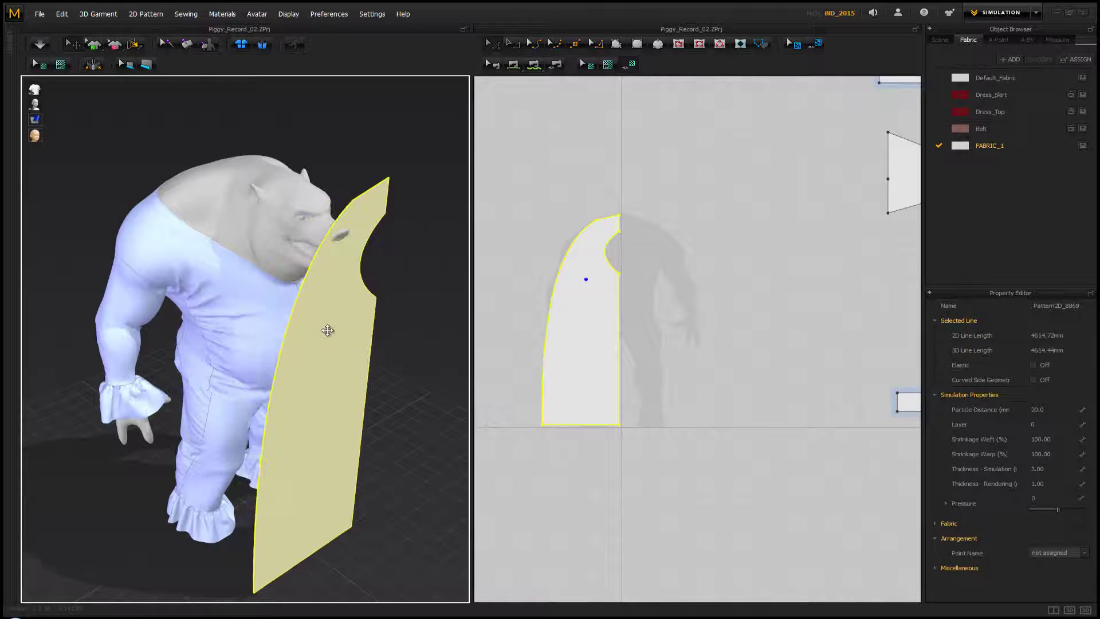
click(335, 375)
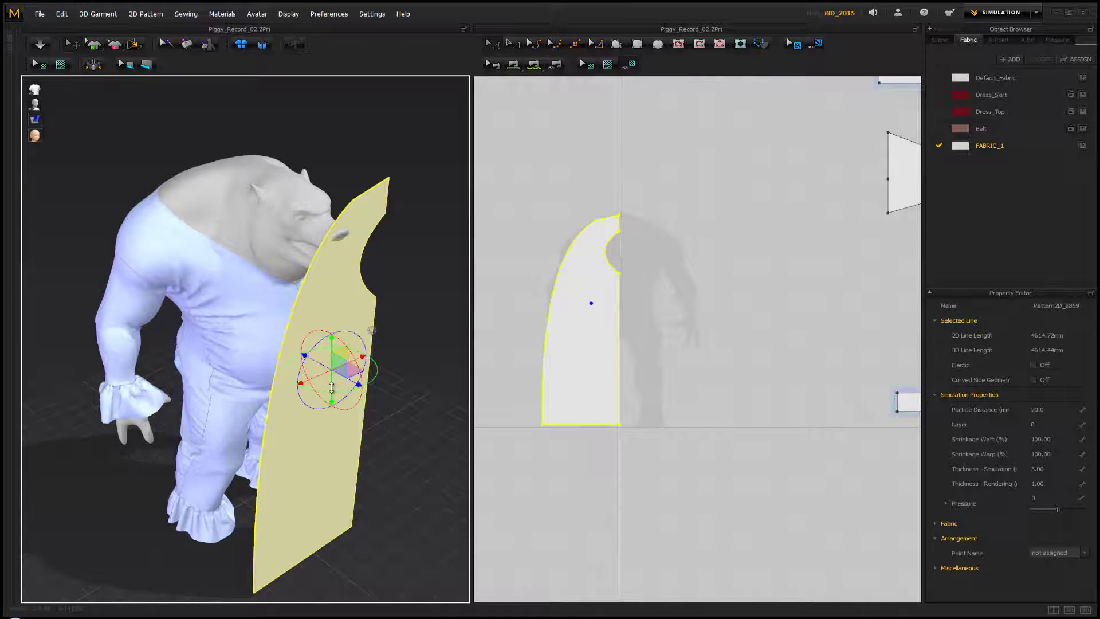
drag(345, 340, 207, 123)
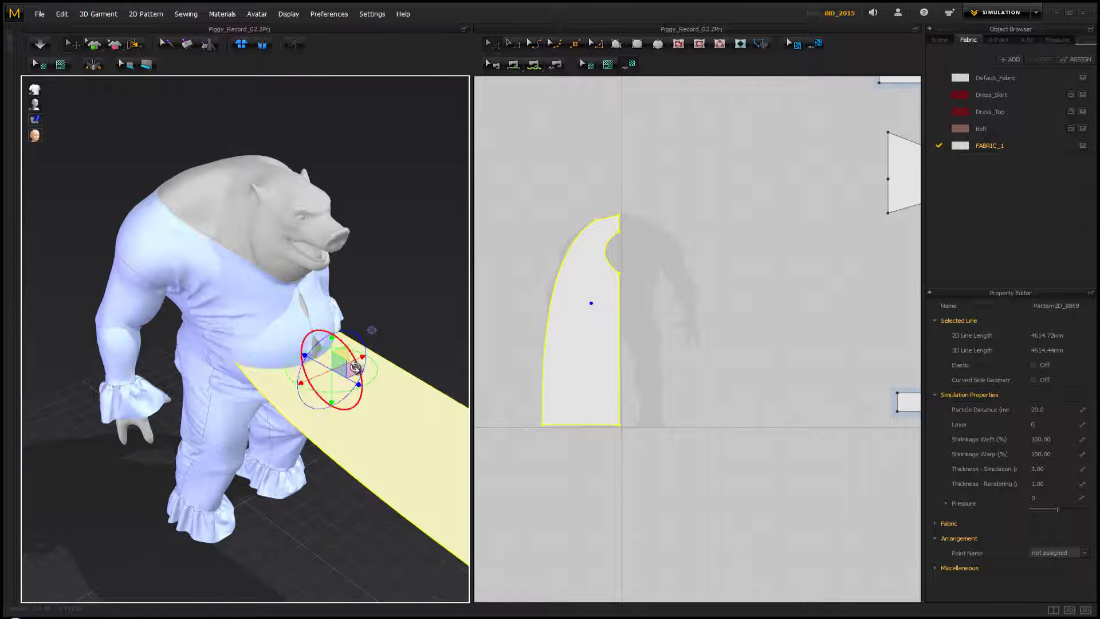
drag(358, 364, 429, 165)
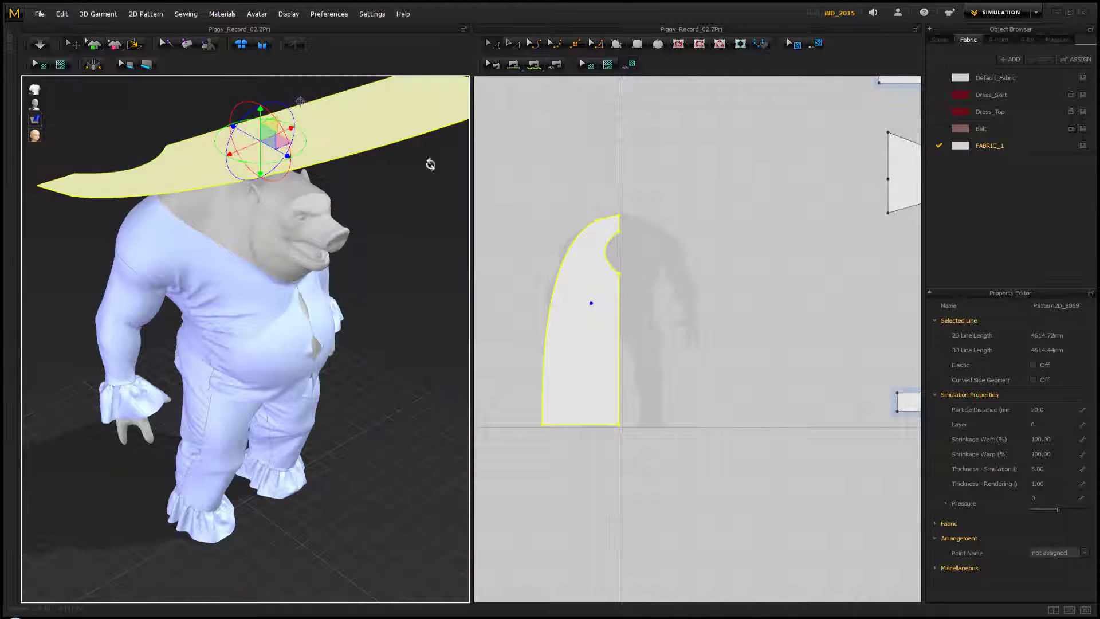
drag(249, 160, 432, 152)
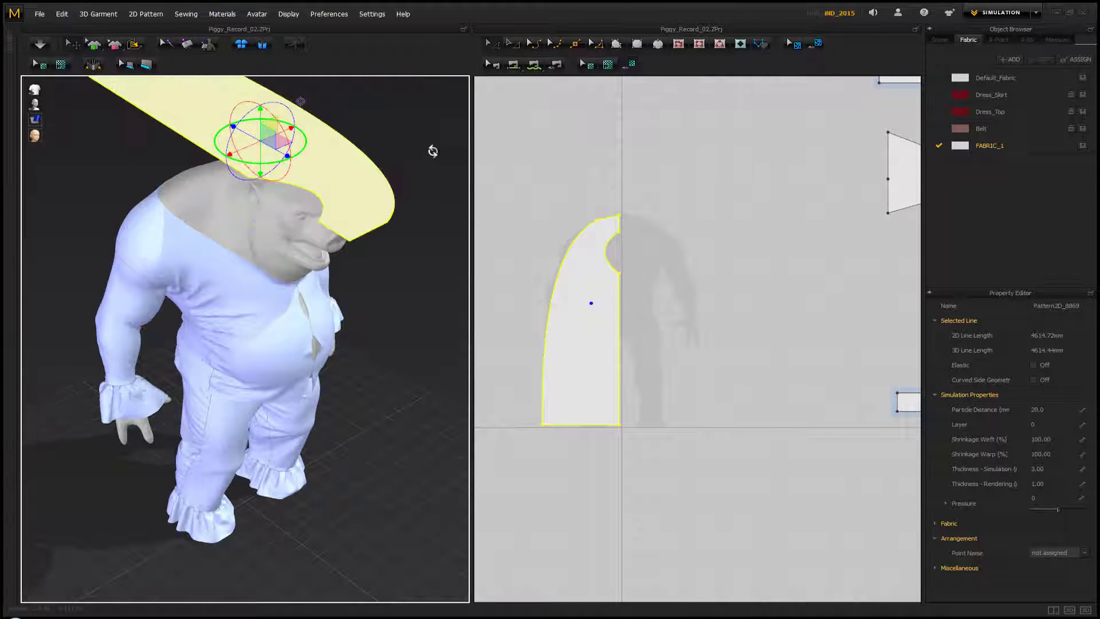
Shift the 3D pattern sideways so its straight centre edge lines up with the middle of the avatar's body
right_drag(324, 236, 263, 213)
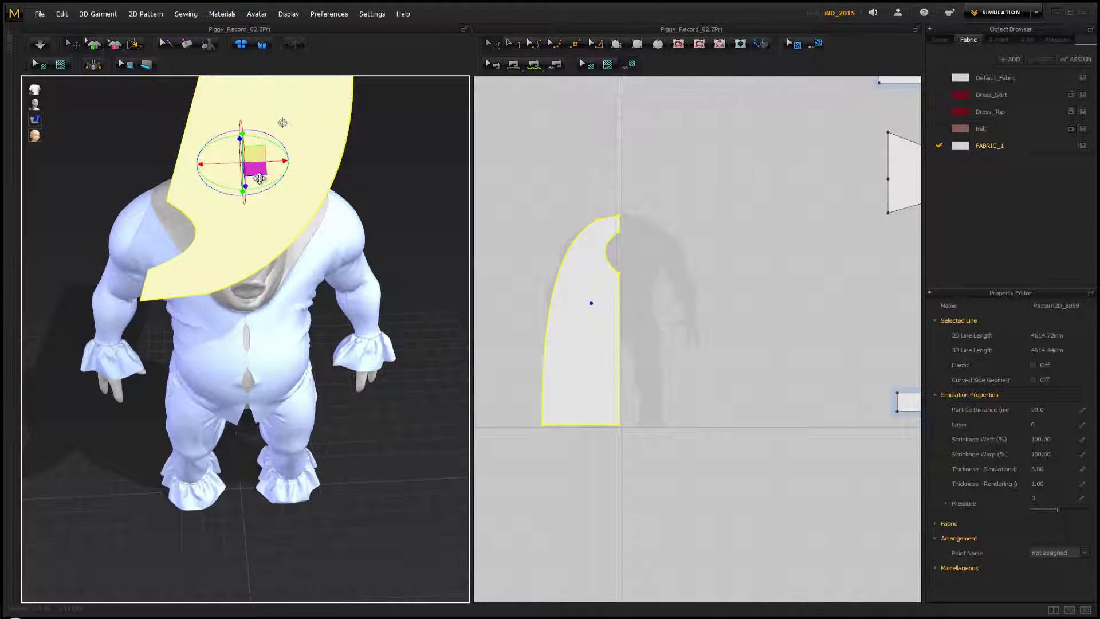
drag(255, 172, 320, 156)
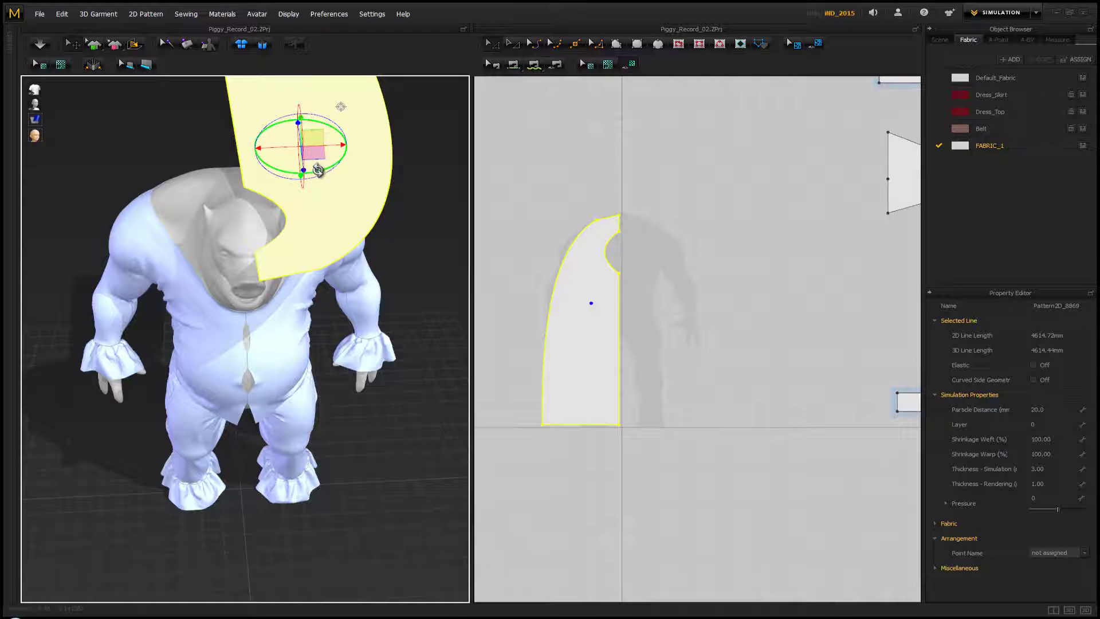
right_drag(314, 312, 297, 336)
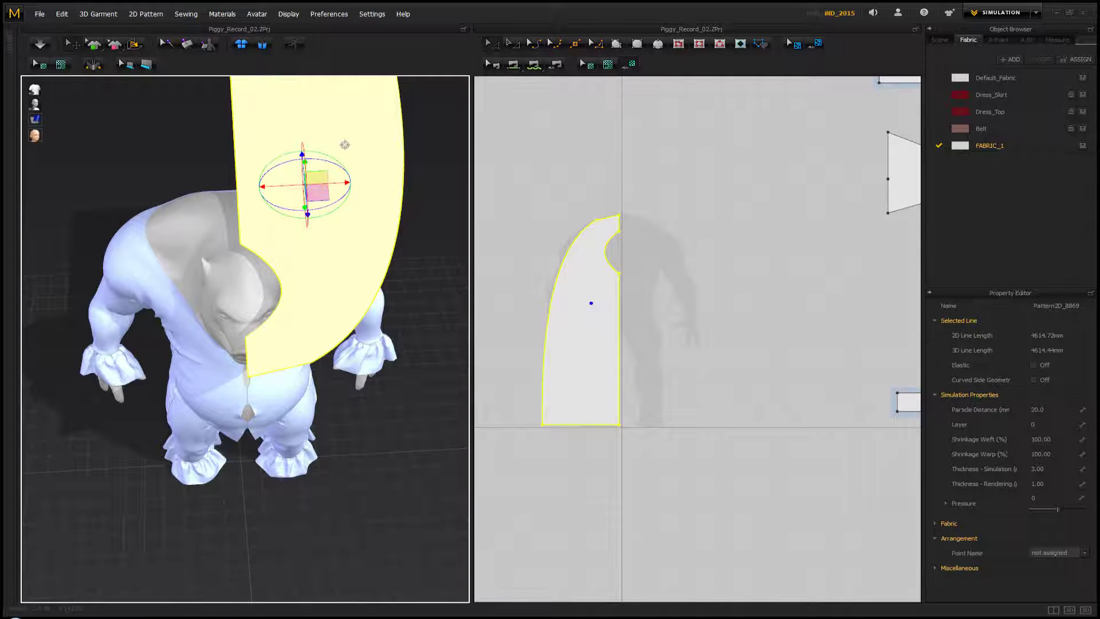
Raise the neck opening's upper point slightly and deepen the neck curve to about 583 mm long
click(621, 230)
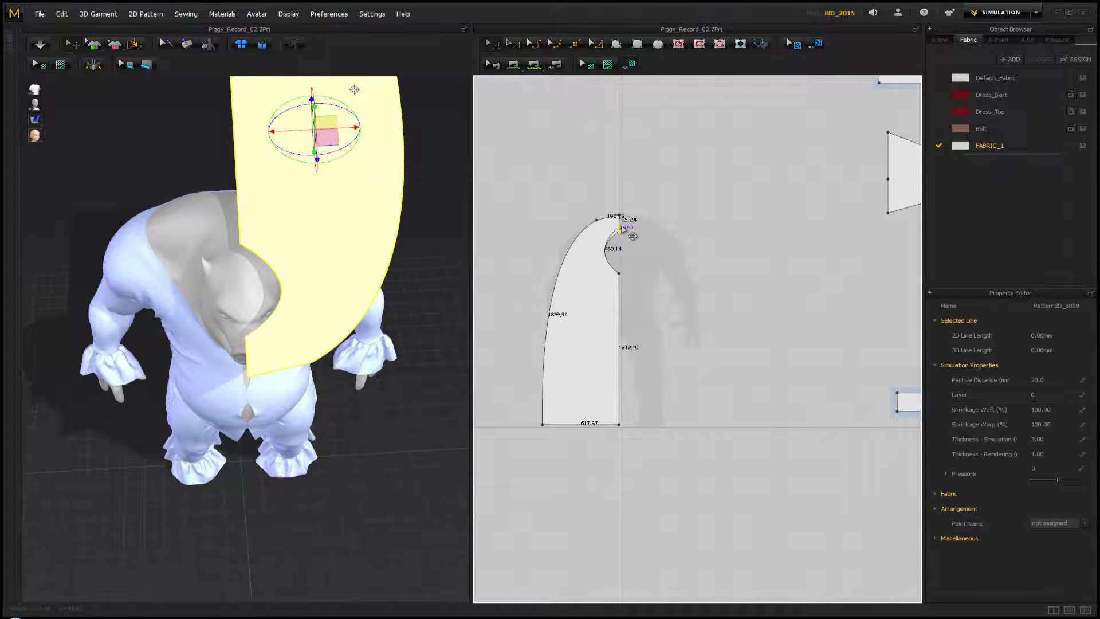
click(587, 114)
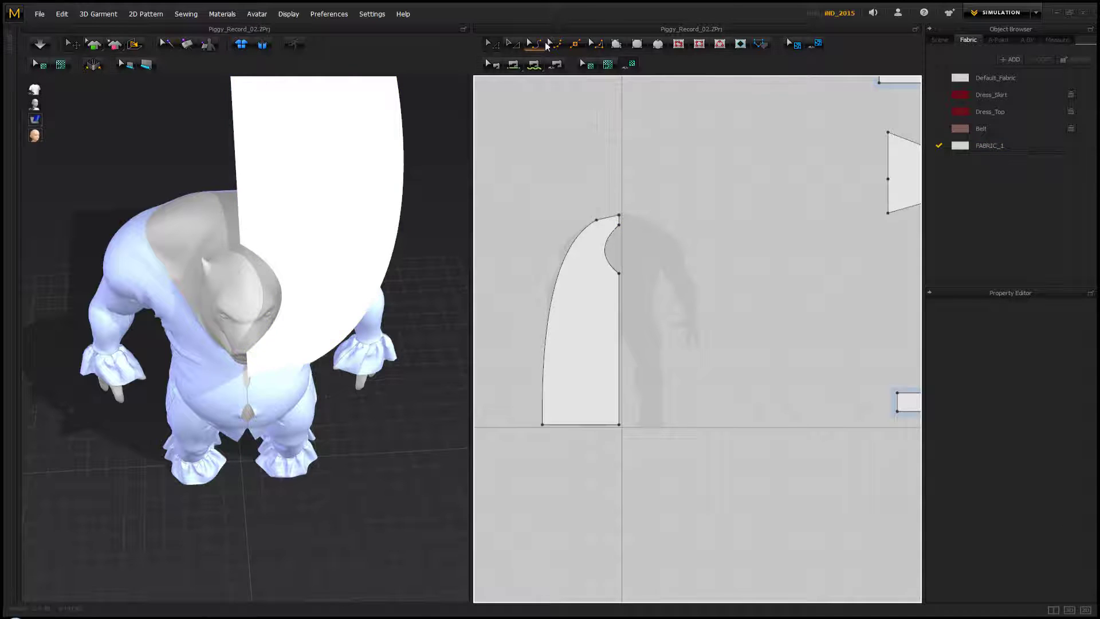
click(541, 47)
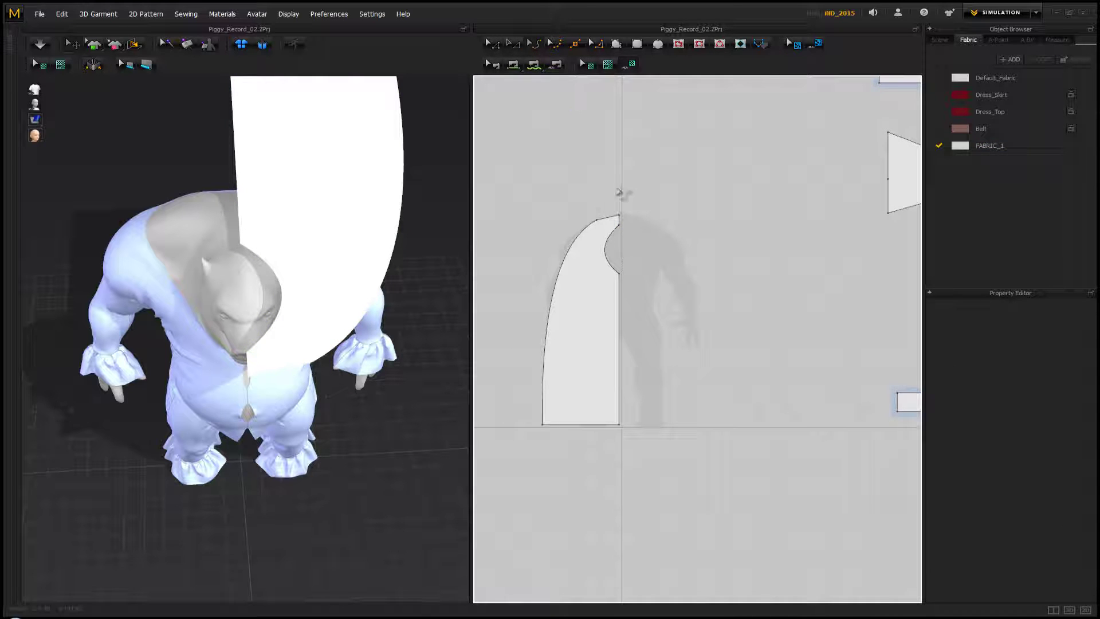
click(604, 256)
drag(591, 256, 595, 252)
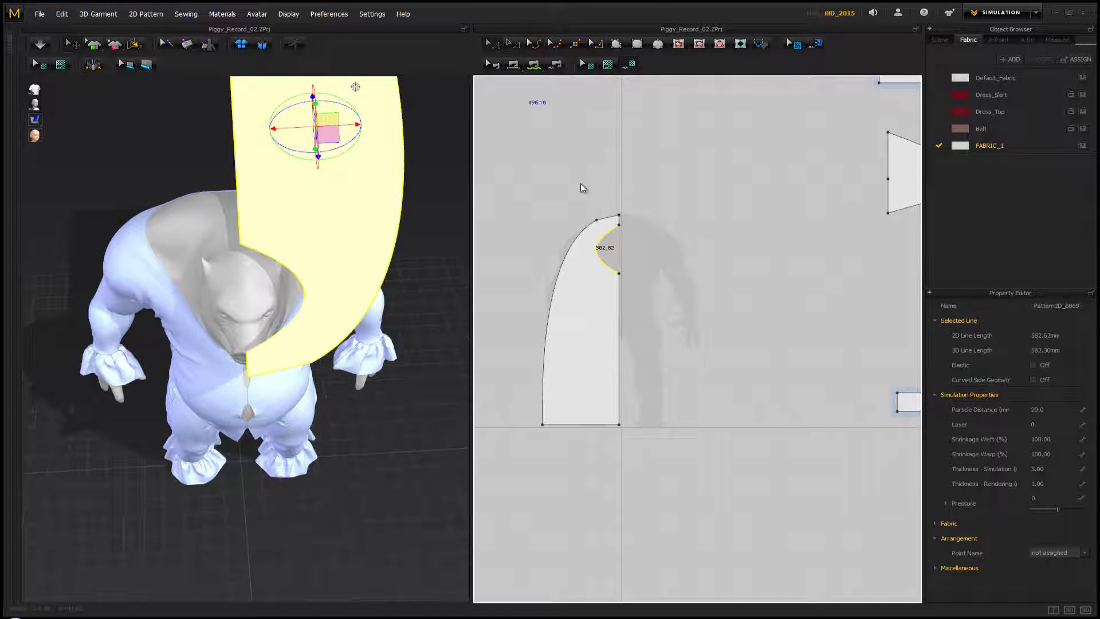
Lower the neck opening's bottom point along the centre edge and shift the short upper edge slightly away from the centre line
drag(619, 273, 619, 287)
right_drag(277, 300, 298, 270)
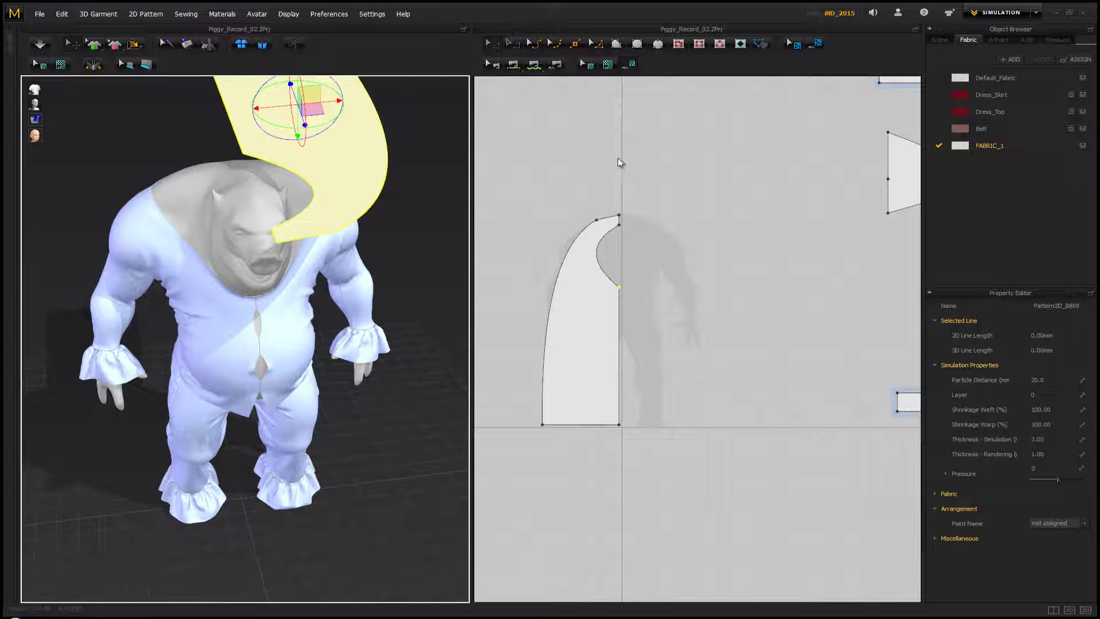
click(620, 223)
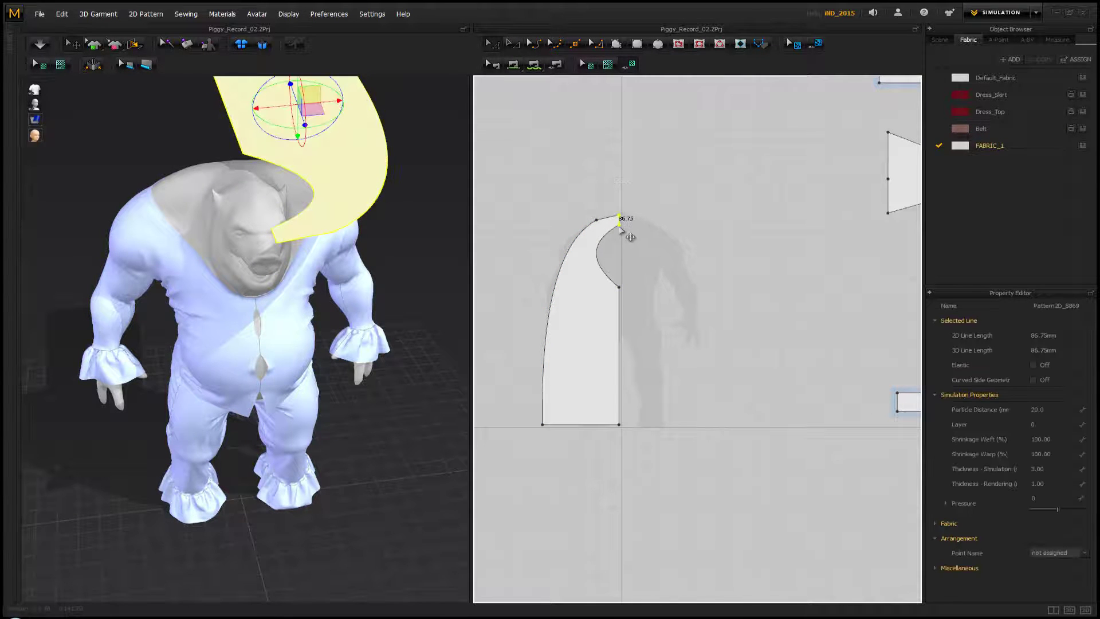
drag(619, 228, 613, 228)
click(654, 283)
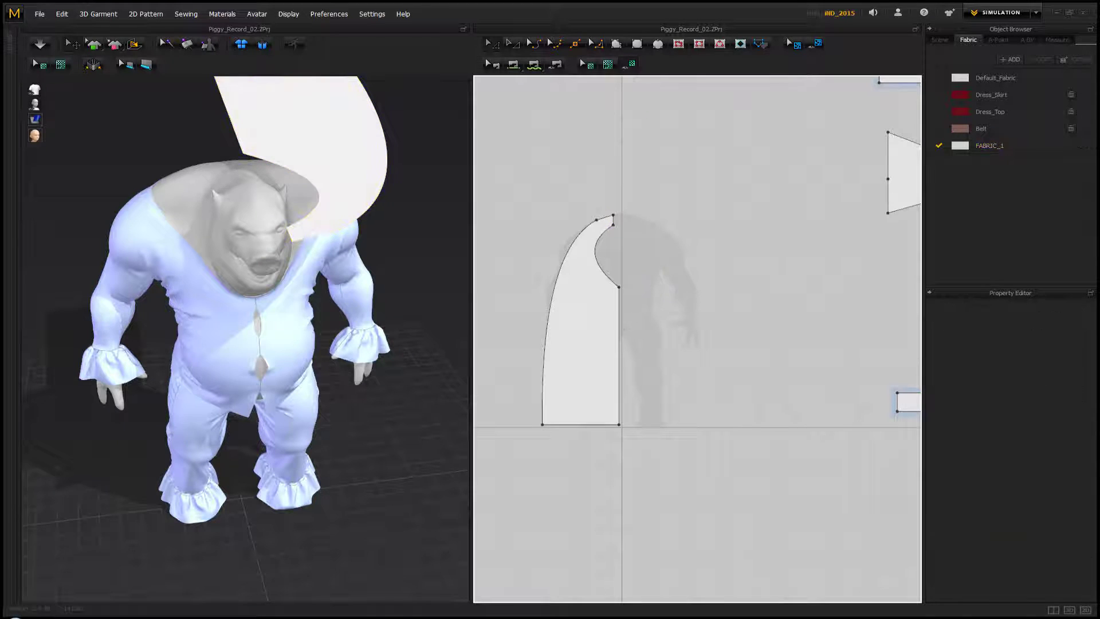
Unfold the half pattern across its long straight centre edge to form a full symmetrical cape
click(619, 327)
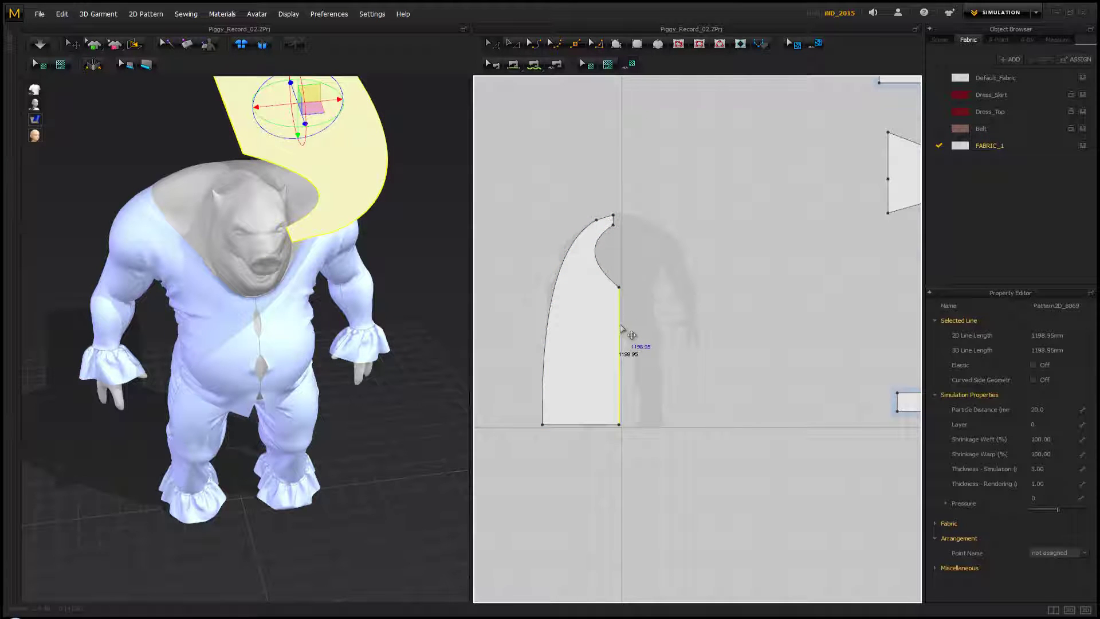
right_click(619, 327)
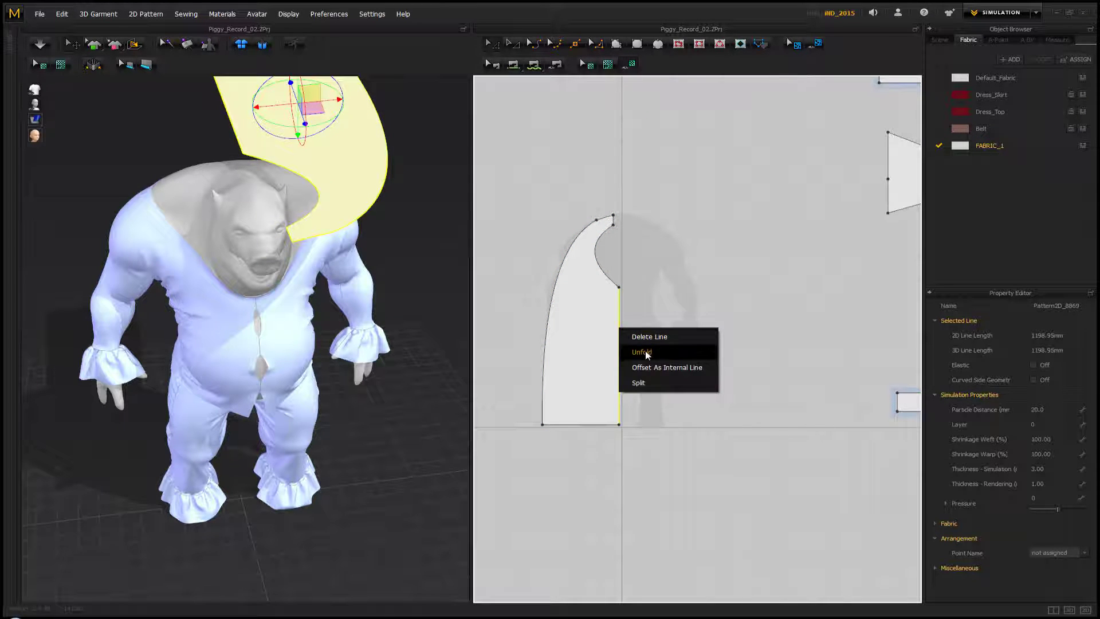
click(645, 351)
right_drag(321, 275, 293, 256)
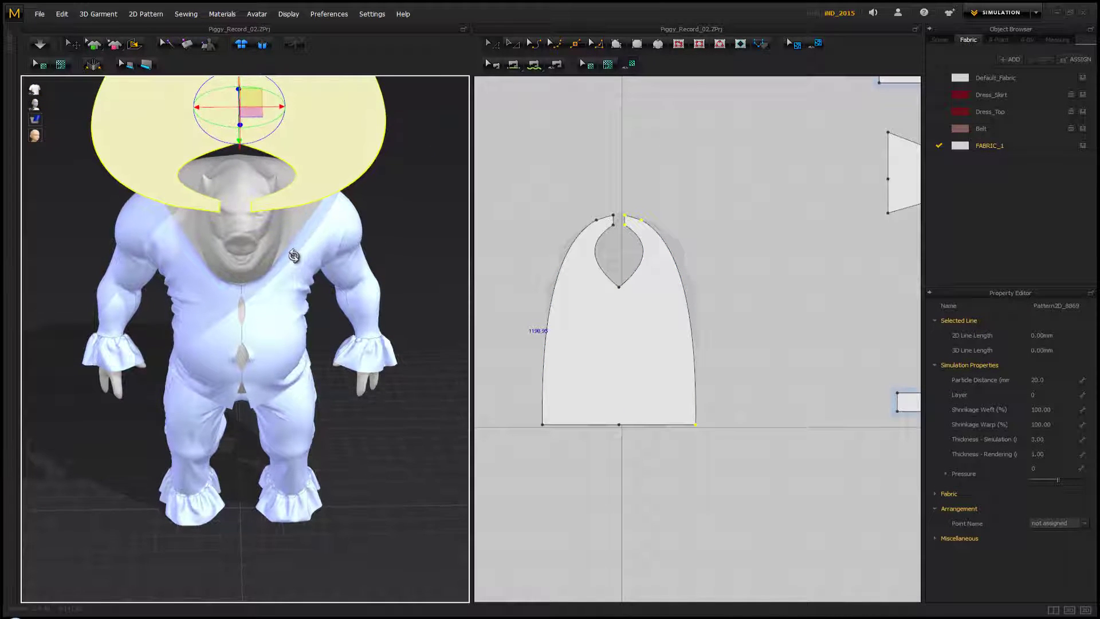
Run the simulation to drape the cape over the avatar's shoulders, and stop it once the cloth has settled
key(space)
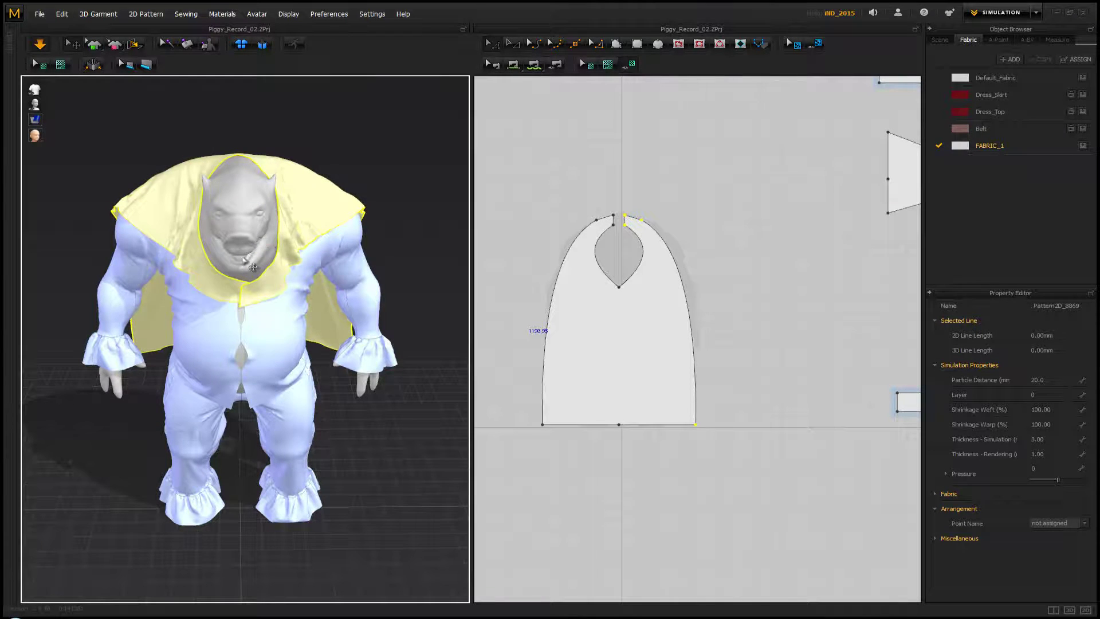
key(space)
click(271, 246)
right_drag(270, 246, 241, 255)
key(space)
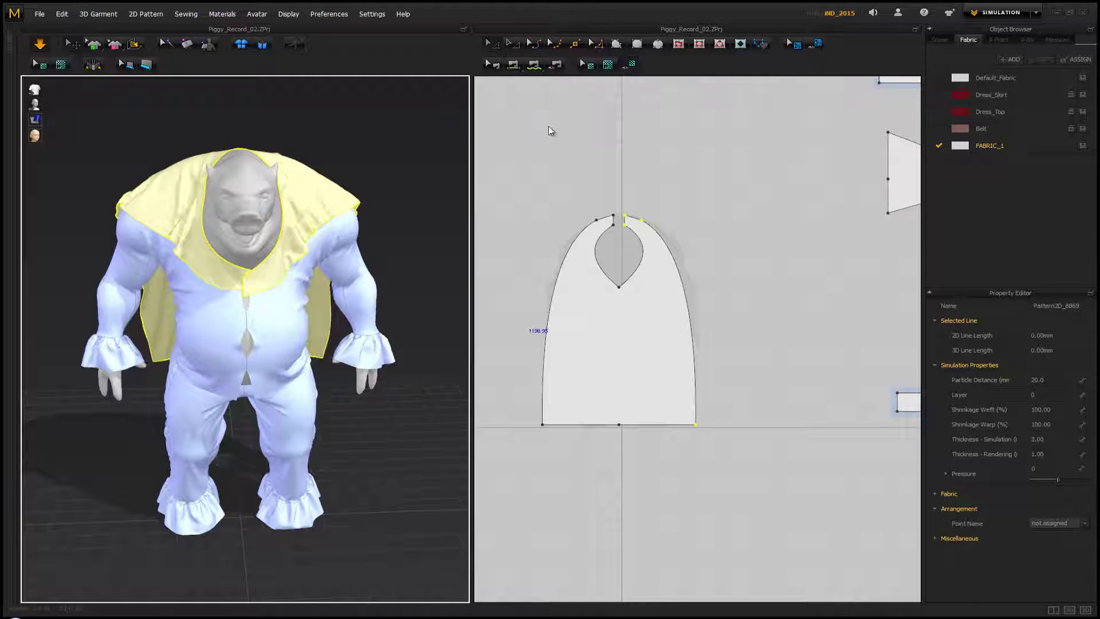
scroll(597, 206, down, 2)
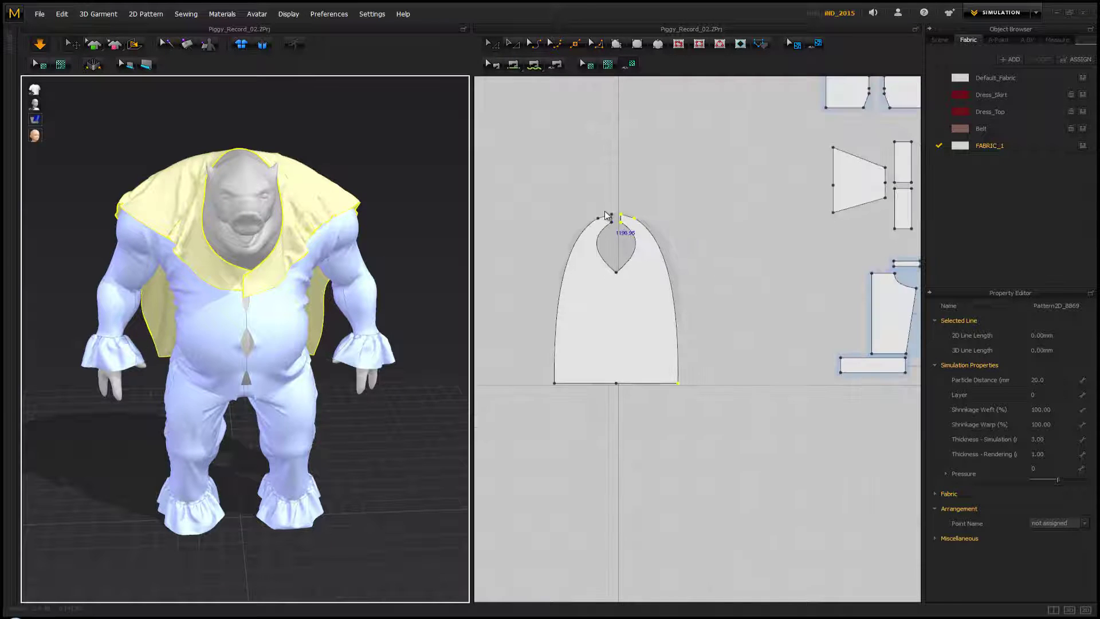
scroll(608, 217, up, 5)
key(space)
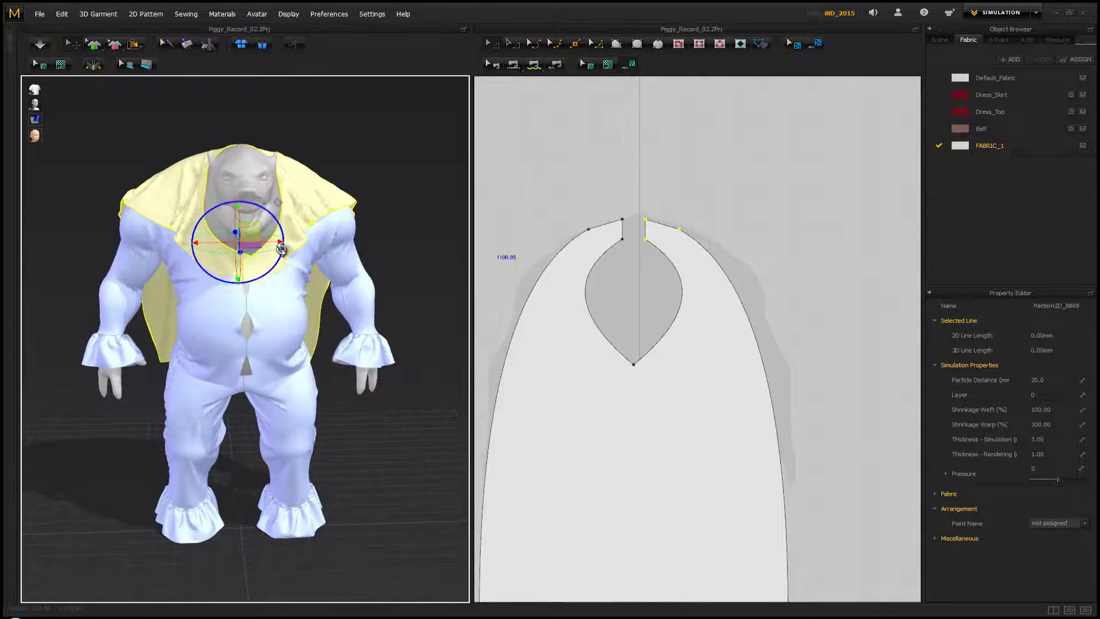
Slant the two short front edges of the neck opening outward and move both edges farther from the centre line
drag(632, 208, 615, 222)
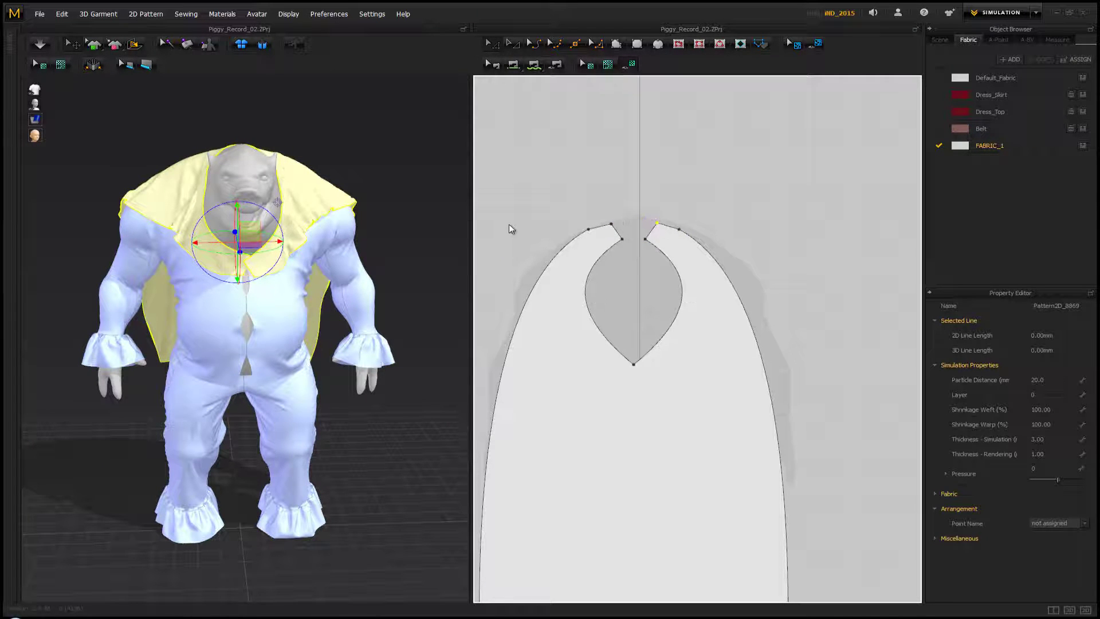
click(619, 239)
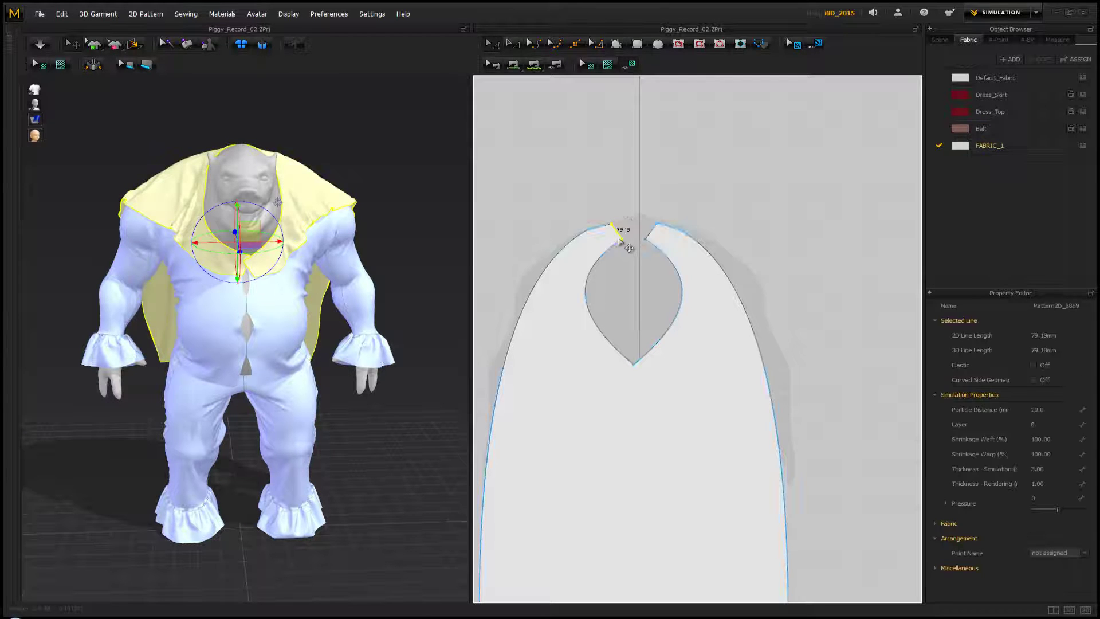
drag(623, 240, 659, 243)
click(638, 216)
click(649, 235)
click(396, 197)
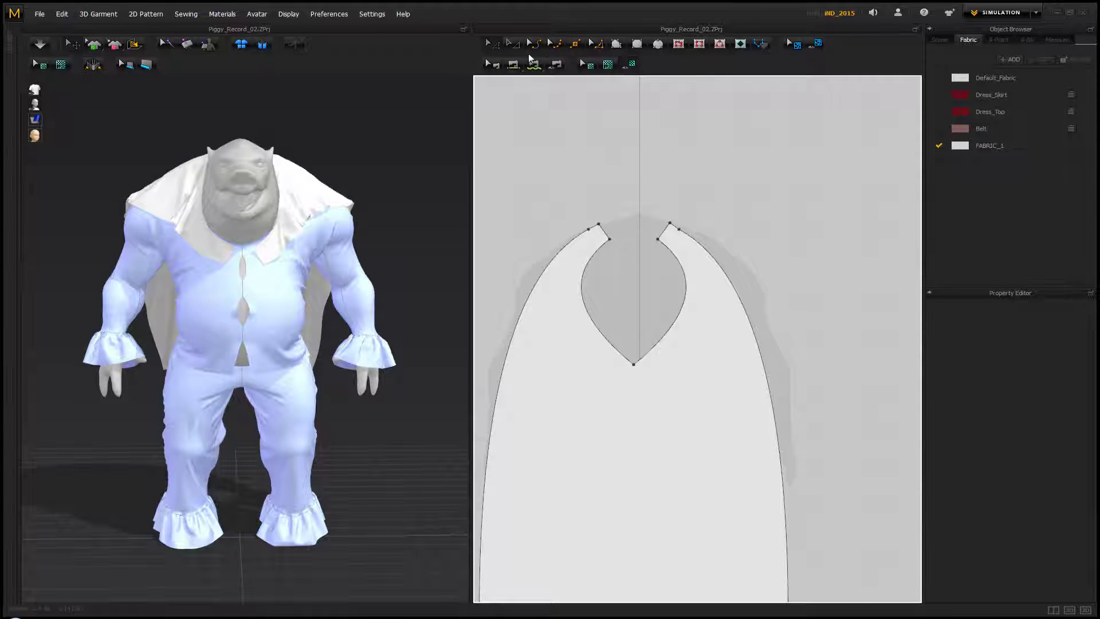
Sew the two short front edges of the neck opening together and run the simulation to close the cape
click(613, 228)
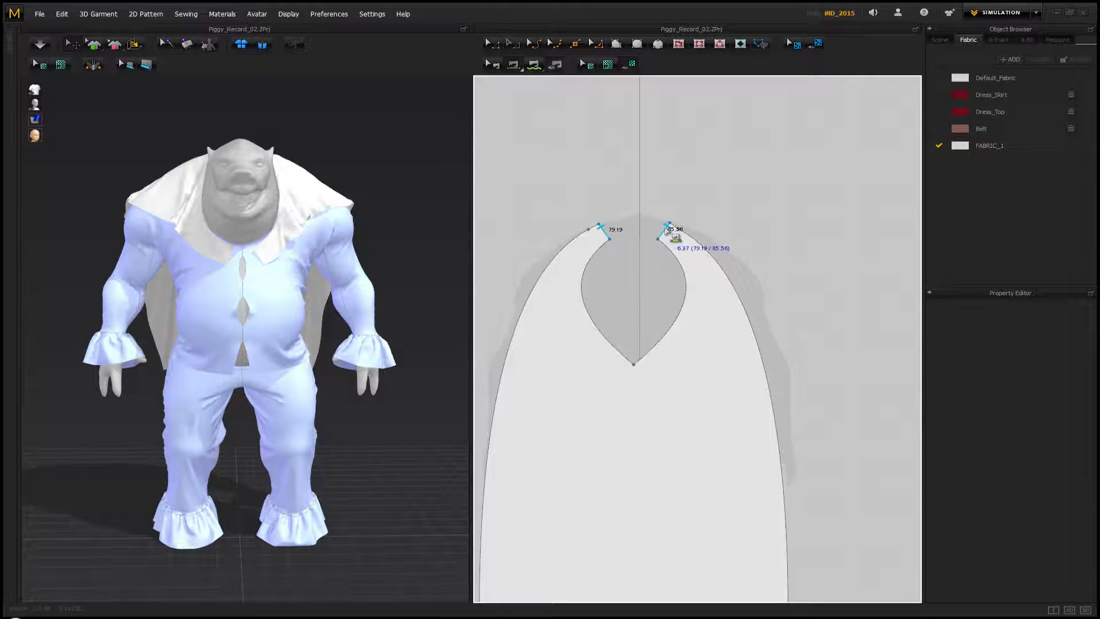
click(666, 234)
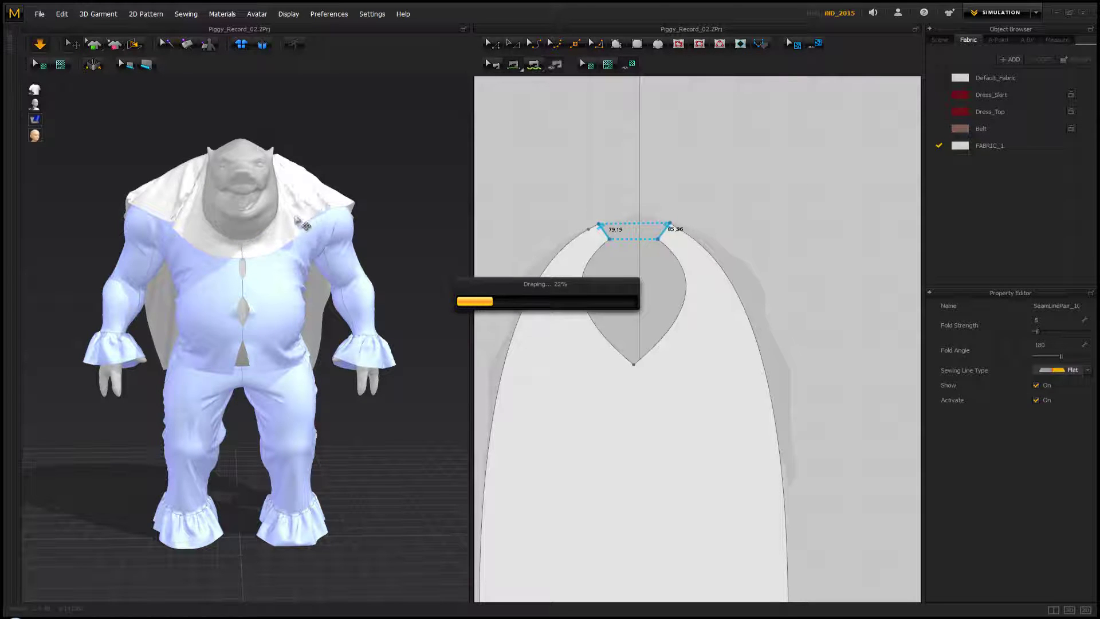
mouse_move(280, 224)
right_down()
mouse_move(309, 227)
mouse_move(278, 225)
right_up()
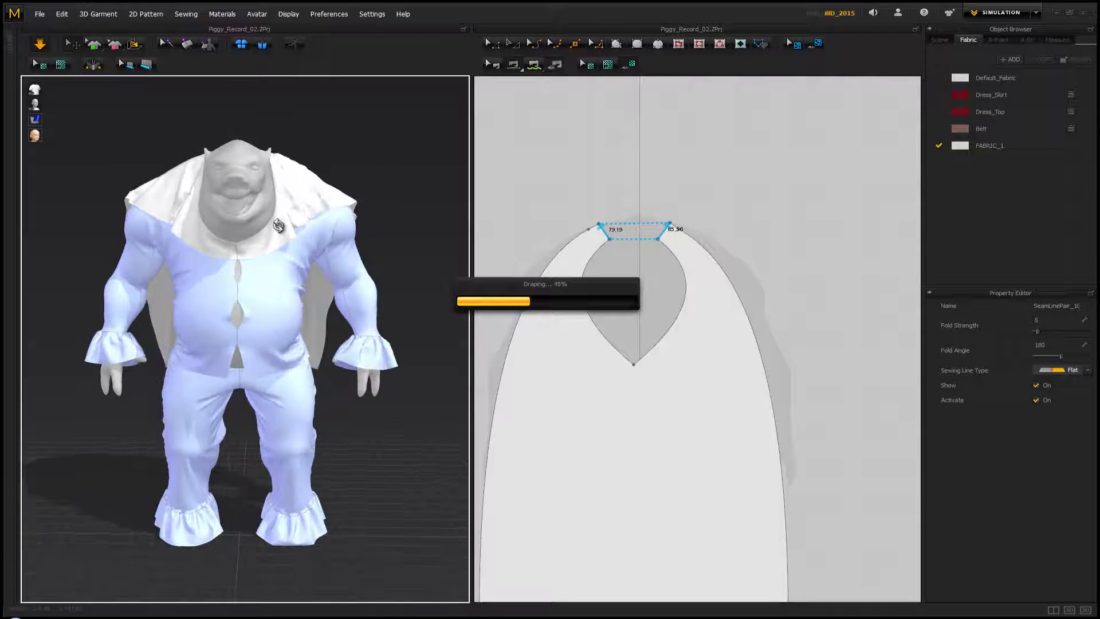
Pull the cape cloth up and outward over both of the avatar's shoulders while the simulation runs
click(350, 204)
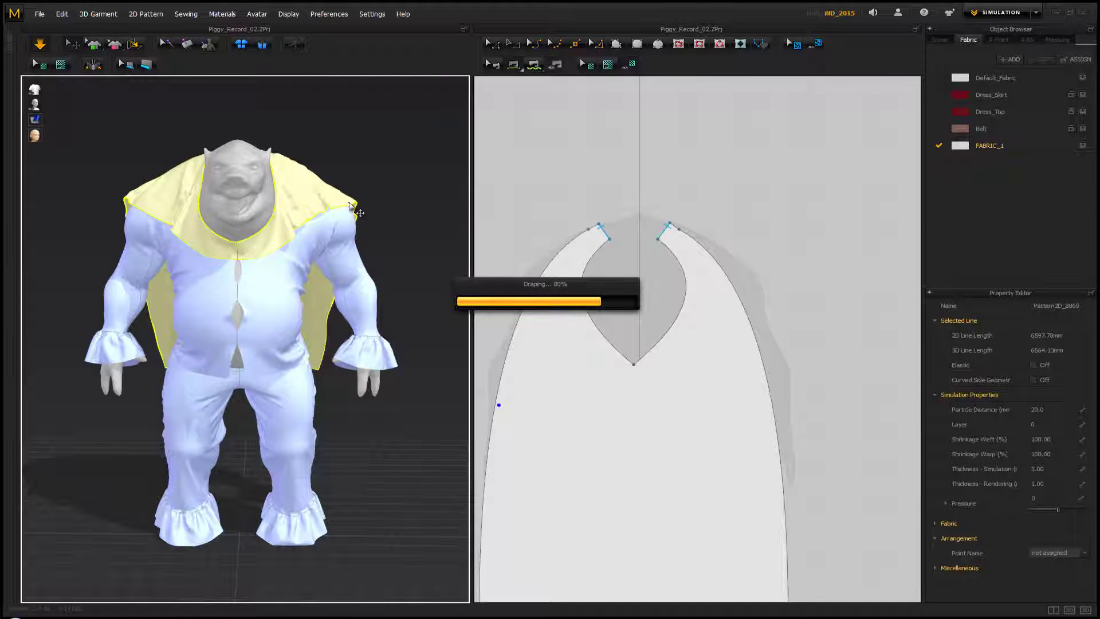
right_drag(389, 171, 376, 223)
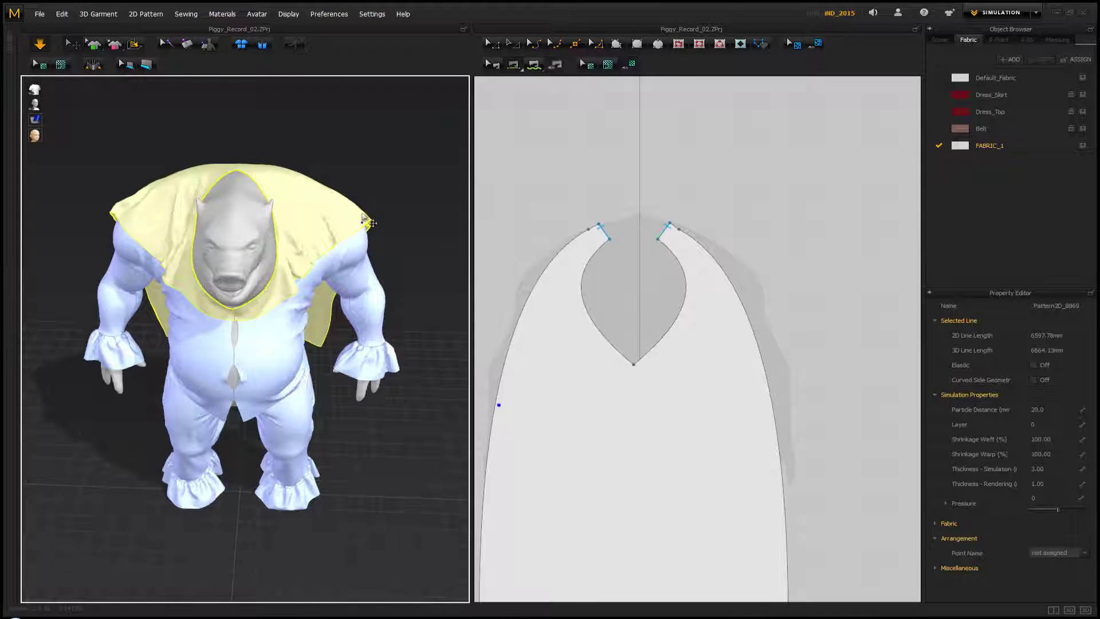
drag(373, 202, 389, 186)
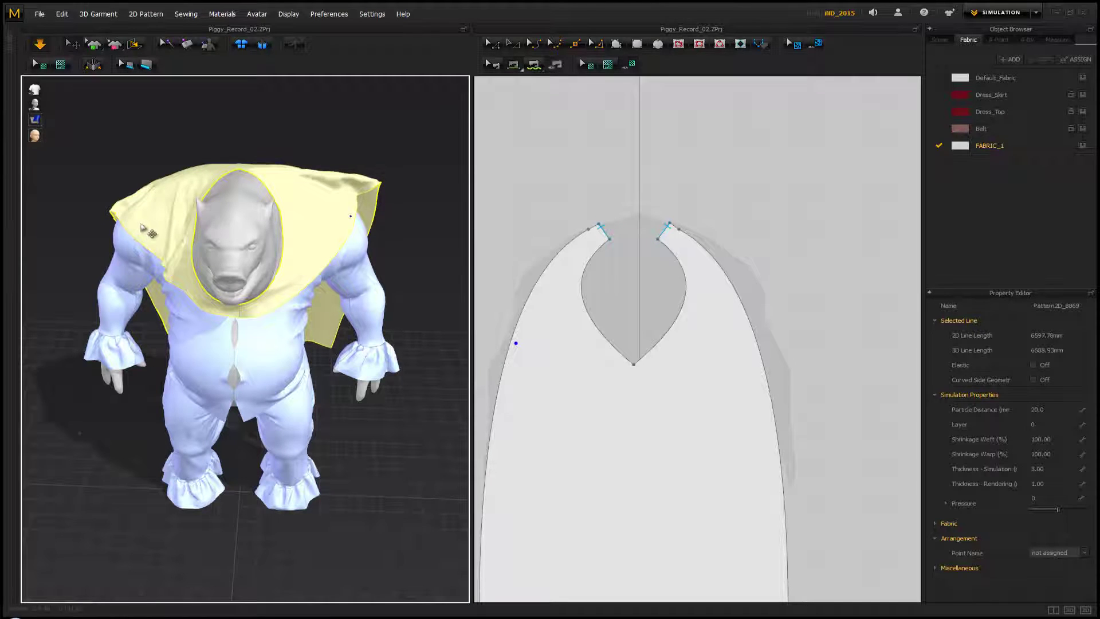
mouse_move(127, 207)
mouse_down()
mouse_move(110, 183)
mouse_move(126, 182)
mouse_up()
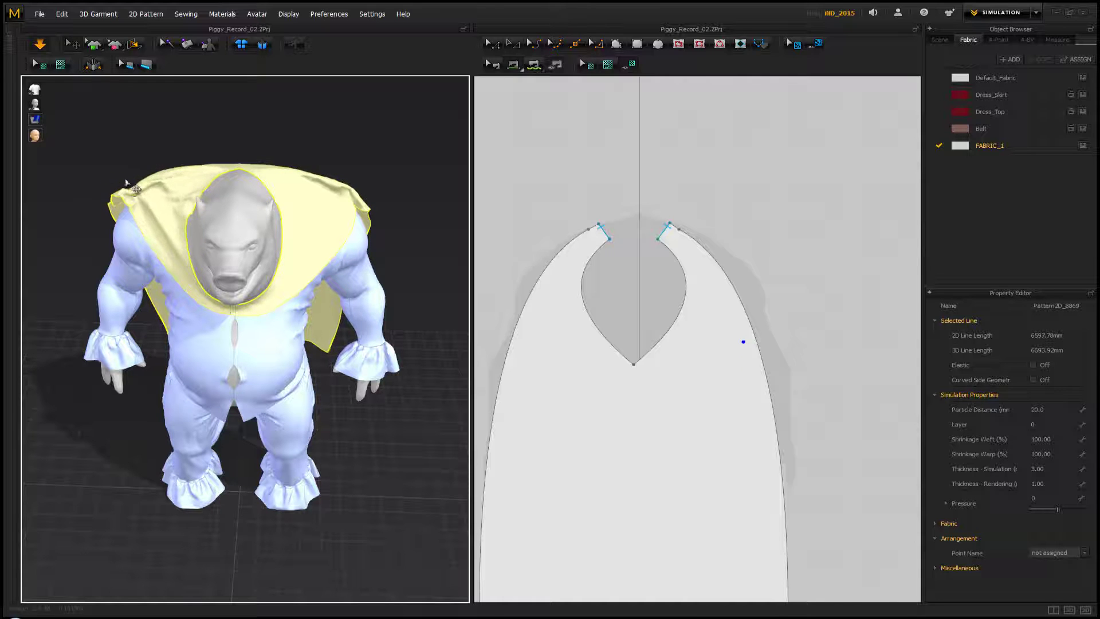
click(171, 156)
Pull the cape's back hem downward and outward to straighten the drape, and stop the simulation
right_drag(240, 186, 320, 324)
click(311, 337)
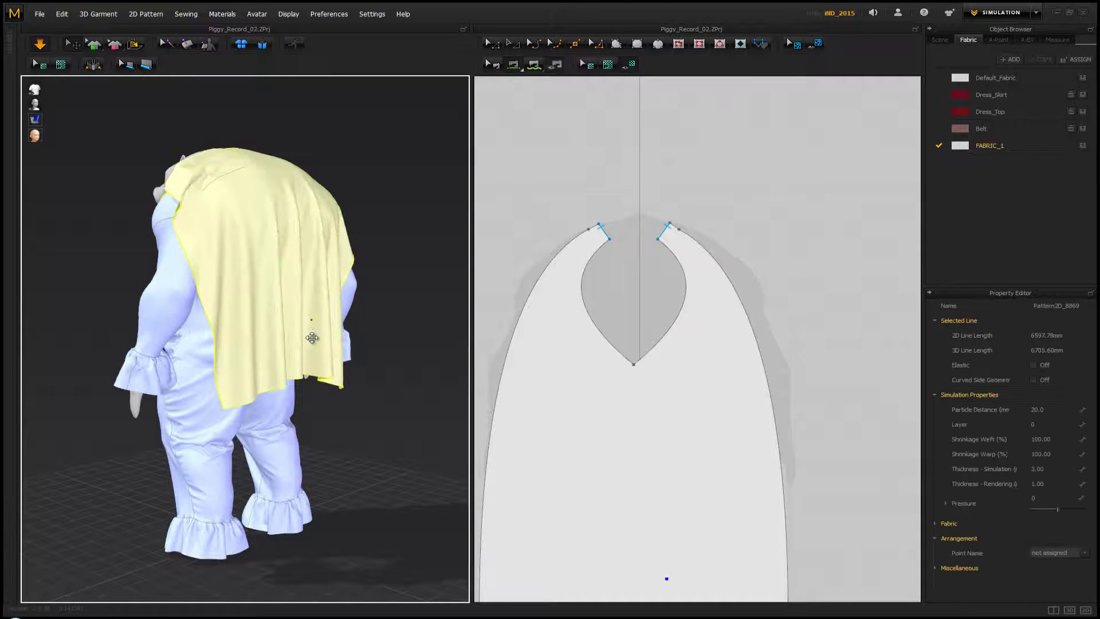
drag(312, 351, 335, 406)
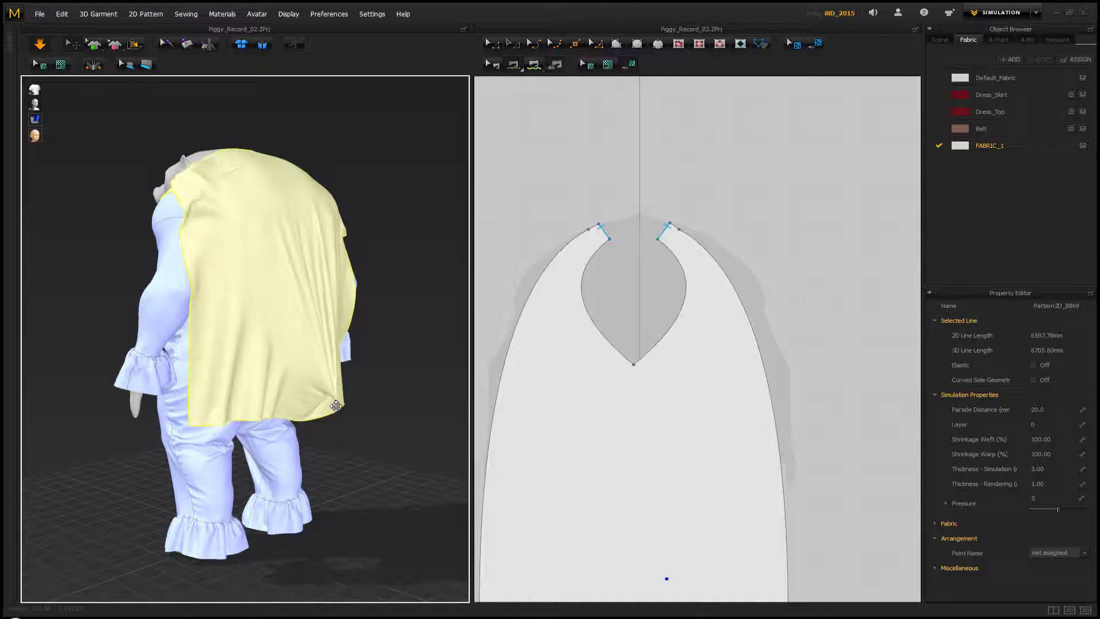
click(349, 177)
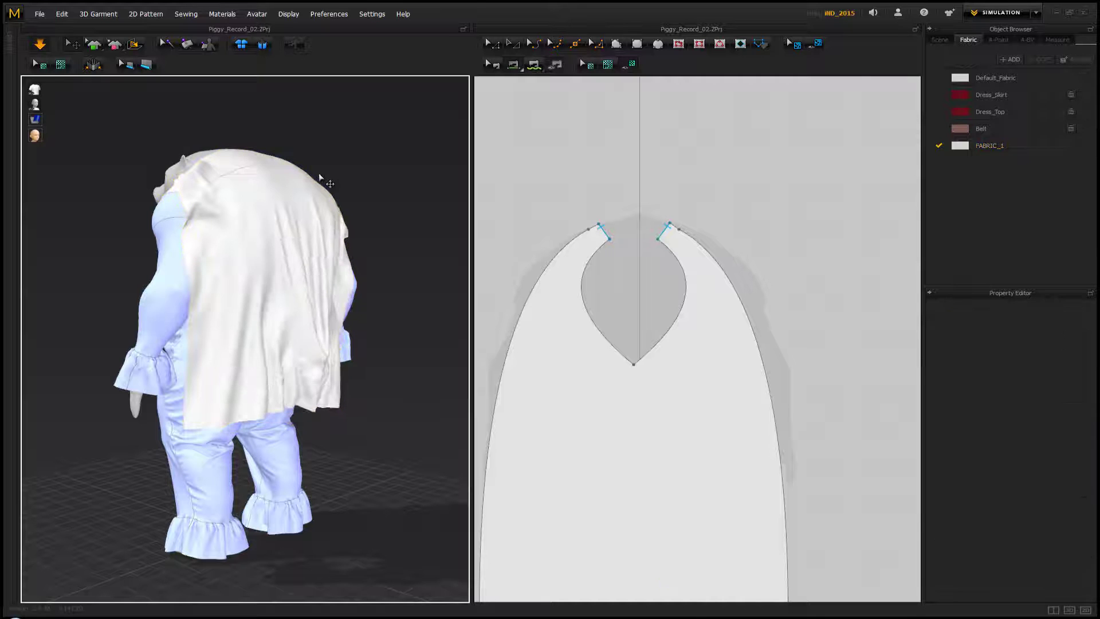
right_drag(257, 172, 430, 177)
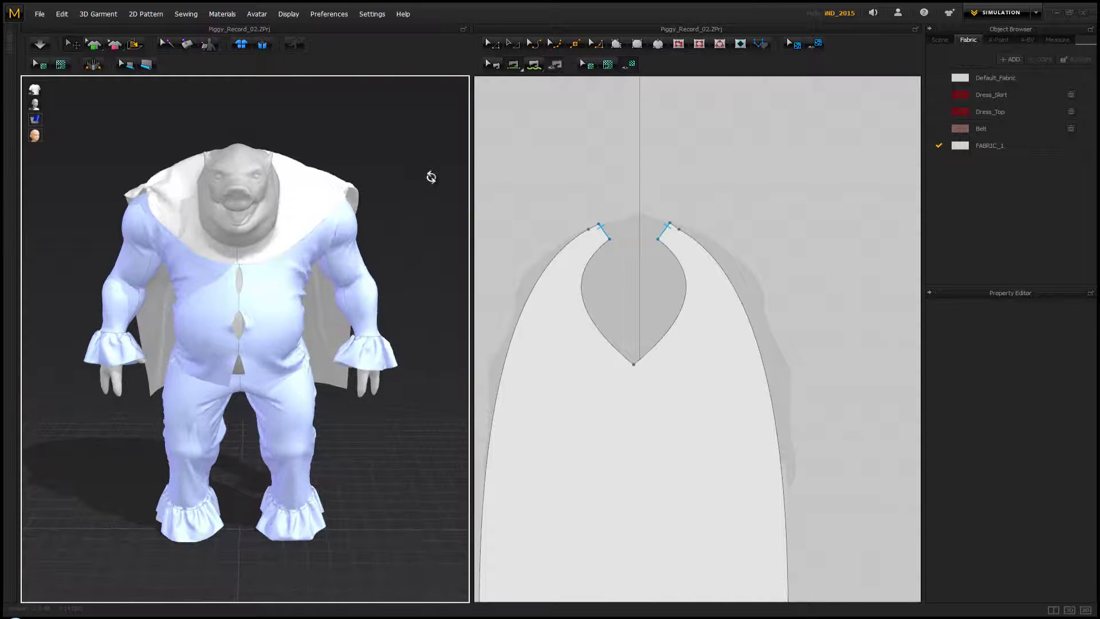
Raise the neck opening's lowest point along the centre line to make the opening shallower
scroll(574, 263, down, 2)
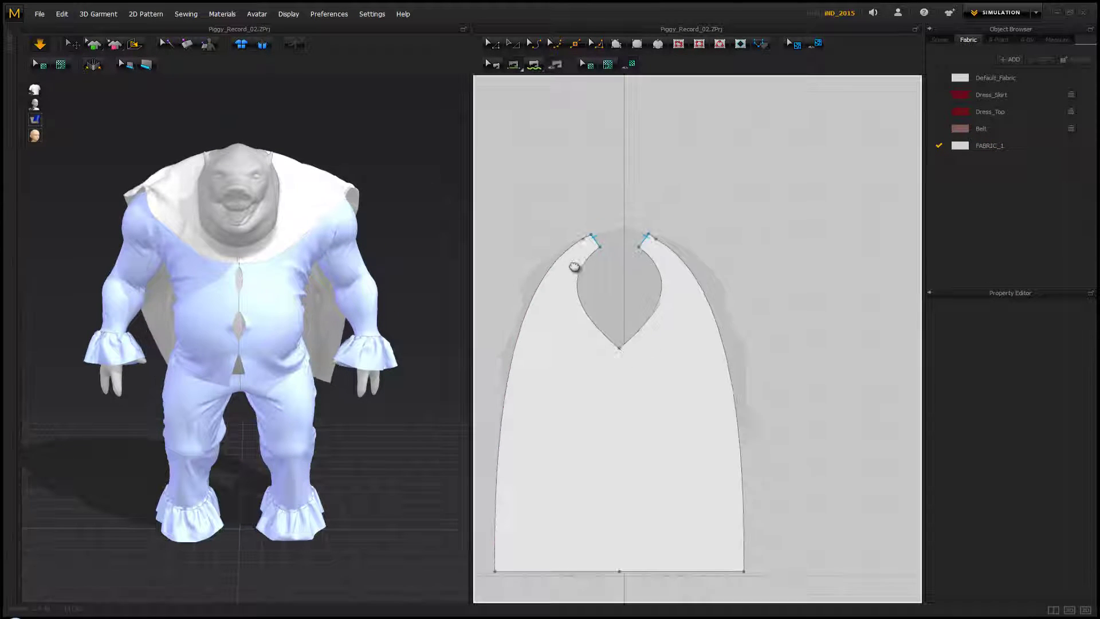
scroll(574, 245, up, 1)
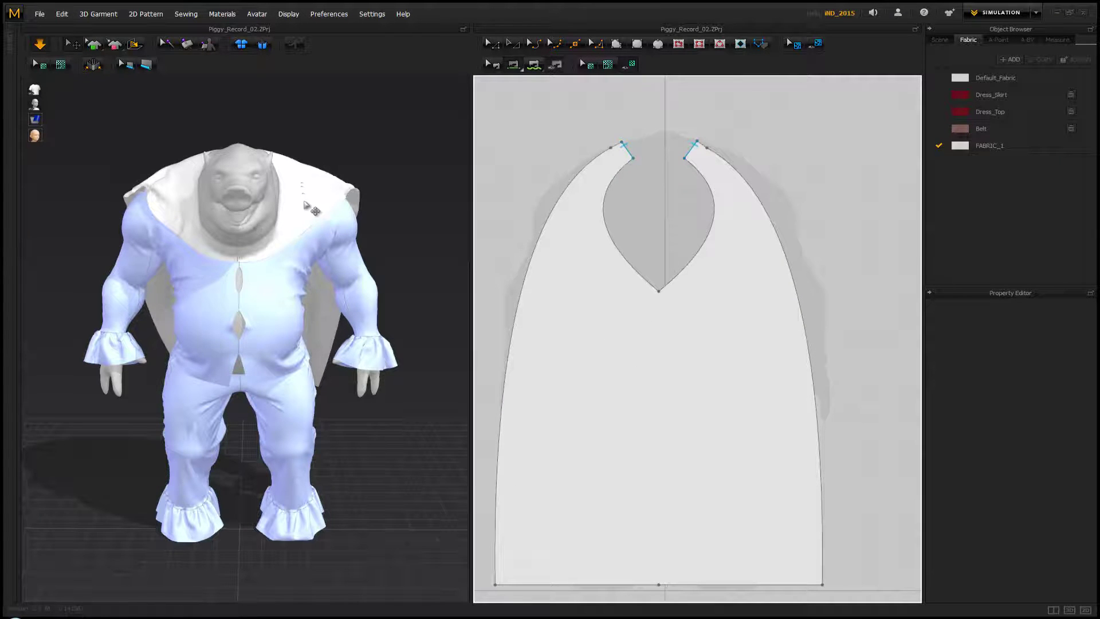
right_drag(301, 171, 304, 218)
right_drag(247, 197, 250, 220)
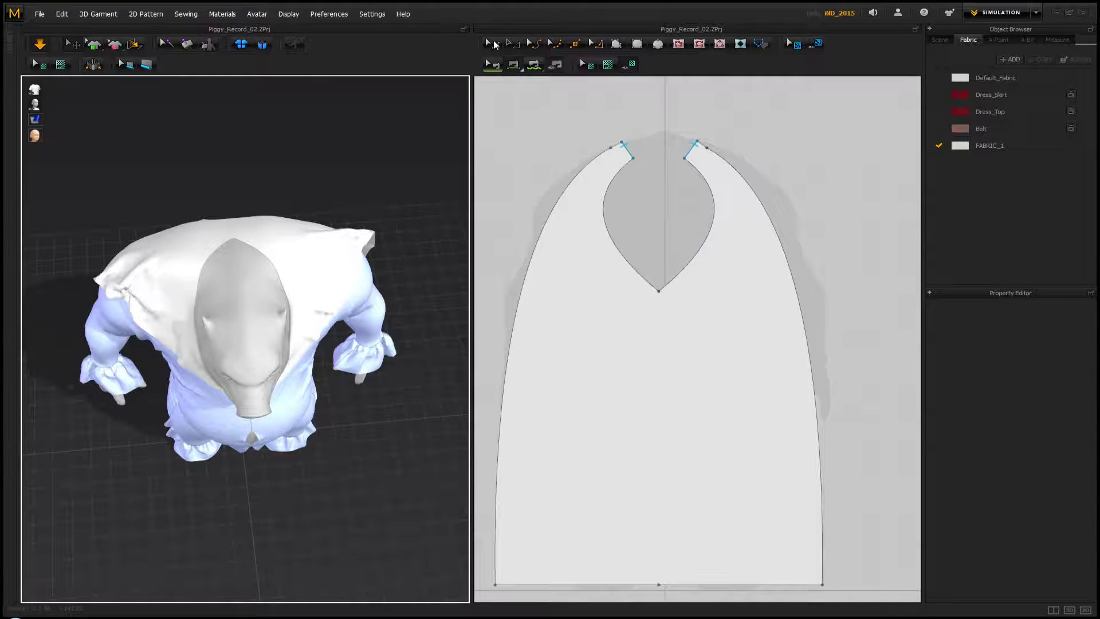
click(652, 298)
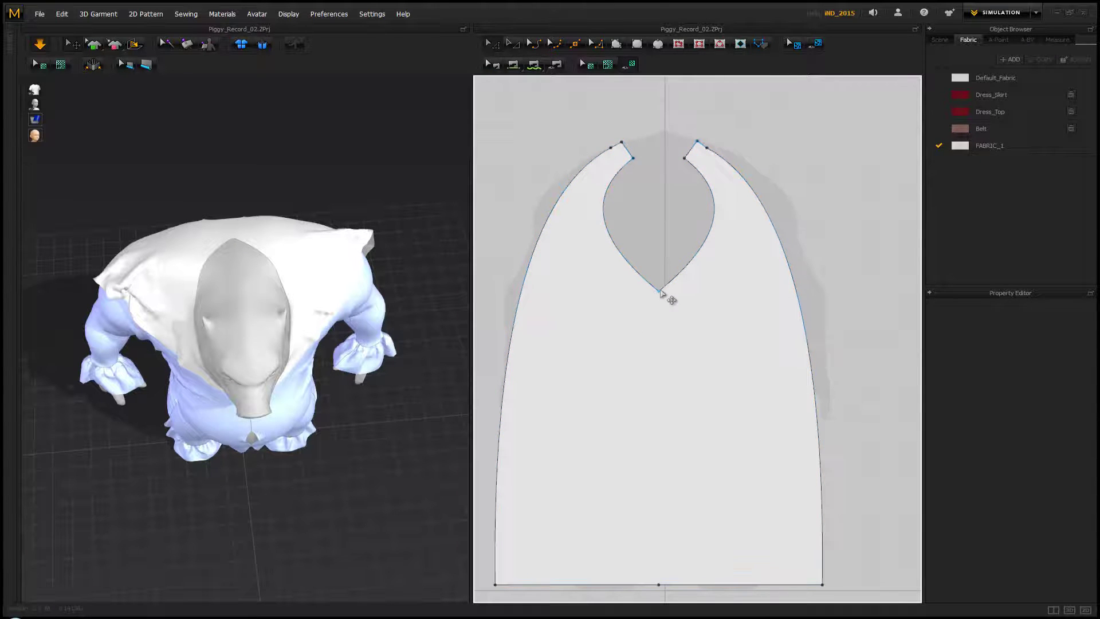
drag(660, 291, 671, 270)
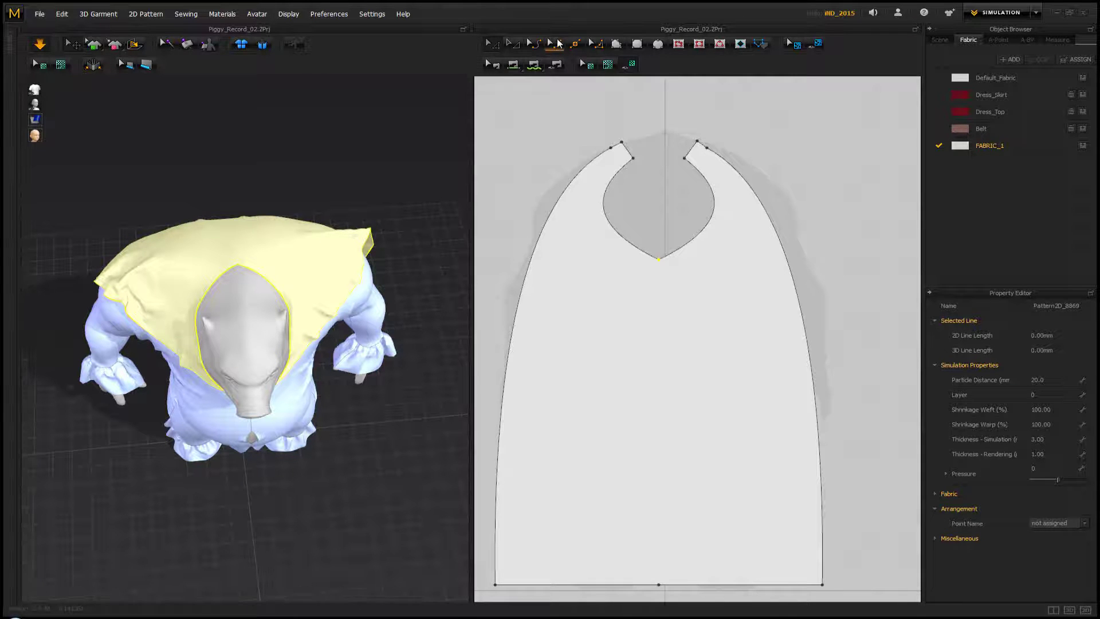
Curve both sides of the neck opening outward near its base into a rounded U shape, each side about 590 mm long
click(559, 43)
click(626, 239)
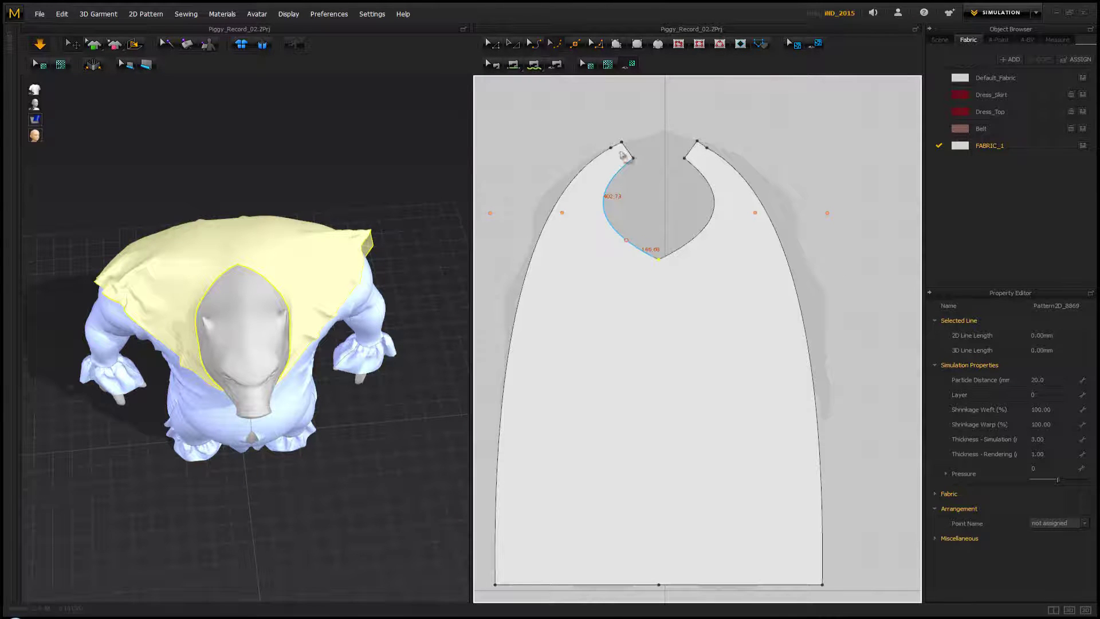
click(534, 43)
click(630, 245)
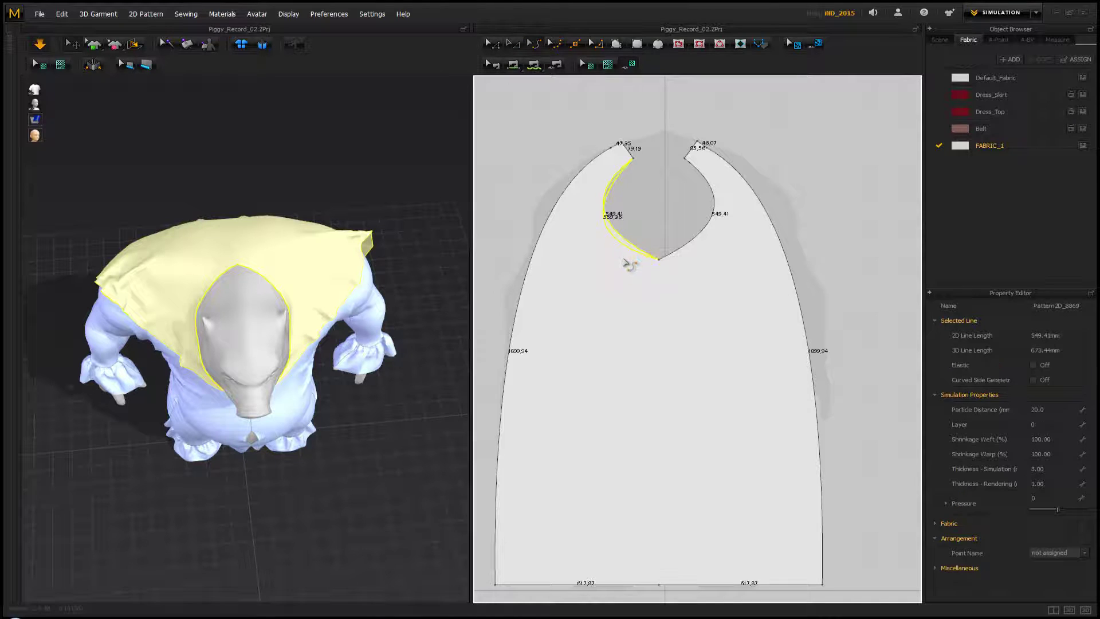
drag(624, 260, 634, 290)
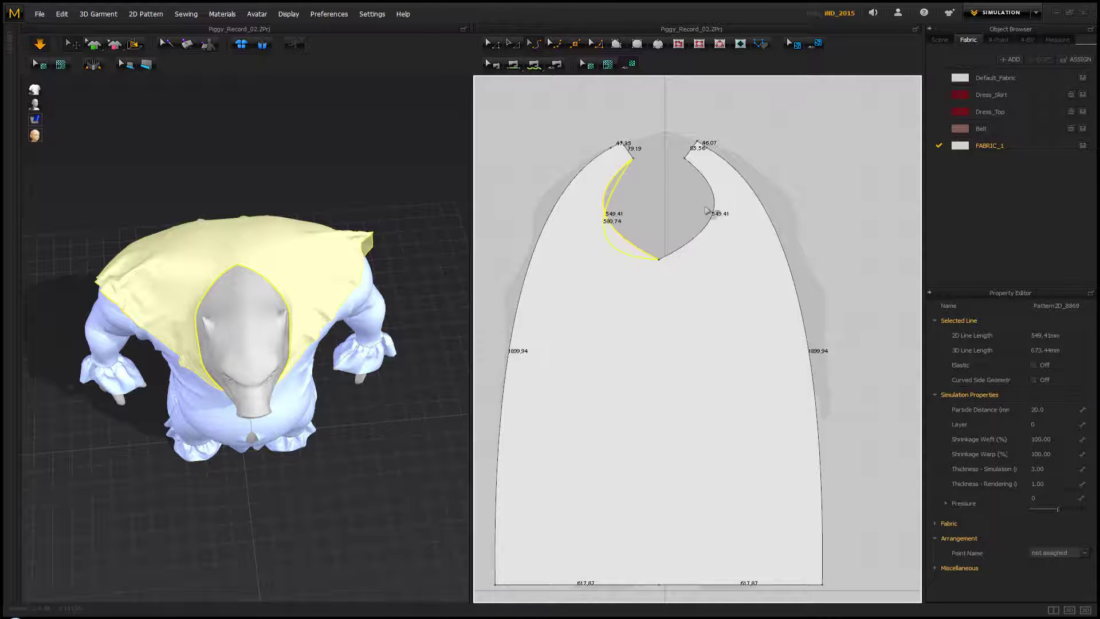
drag(708, 246, 704, 279)
Simulate the cape with the rounded neck opening and inspect its fit from the front
key(space)
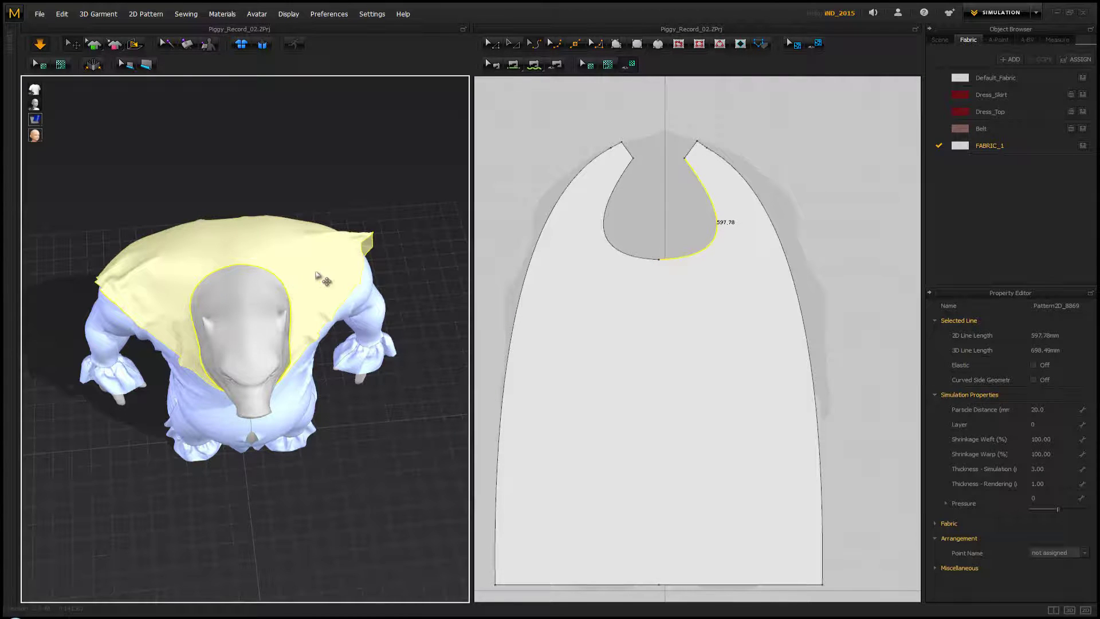
right_drag(318, 276, 267, 218)
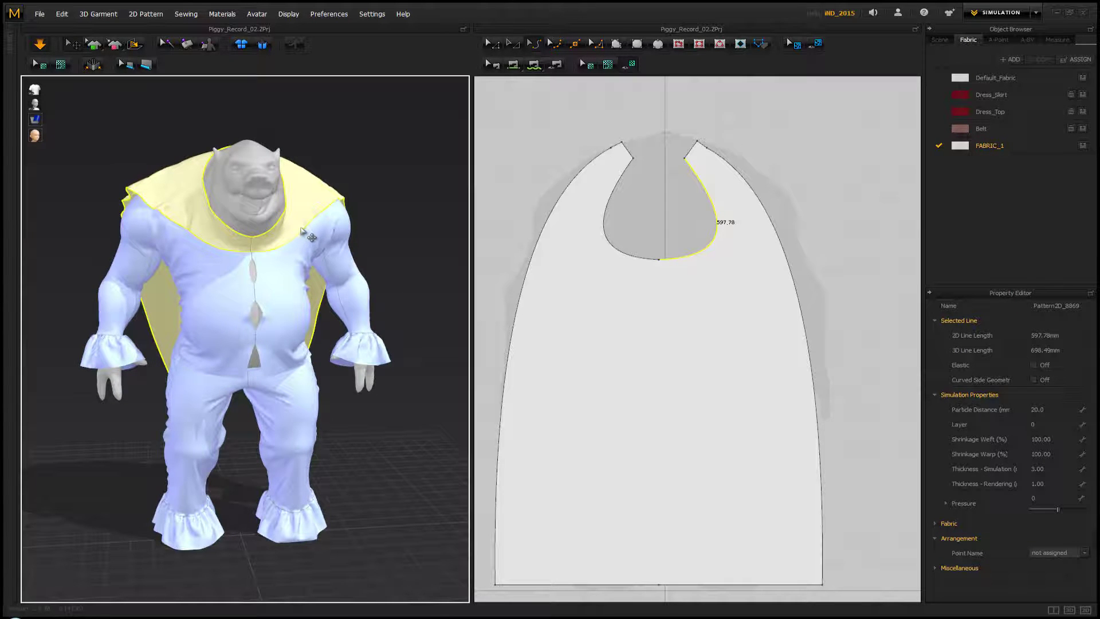
right_drag(286, 214, 280, 215)
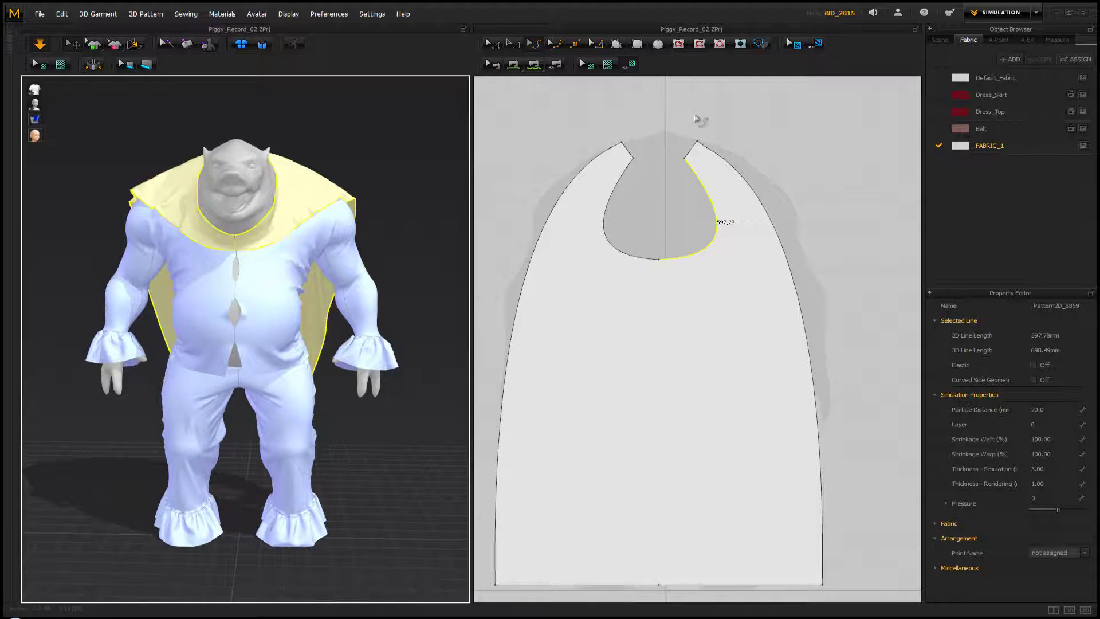
Lower the outer corners of both short front edges toward the neck opening and move the adjacent shoulder points outward and down
click(495, 47)
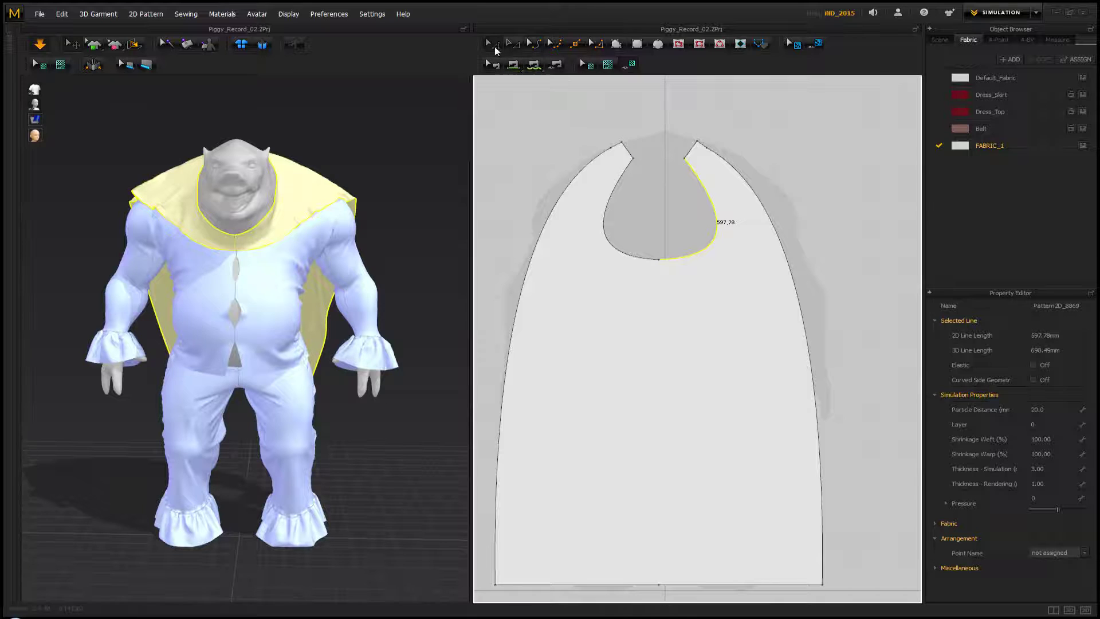
click(622, 143)
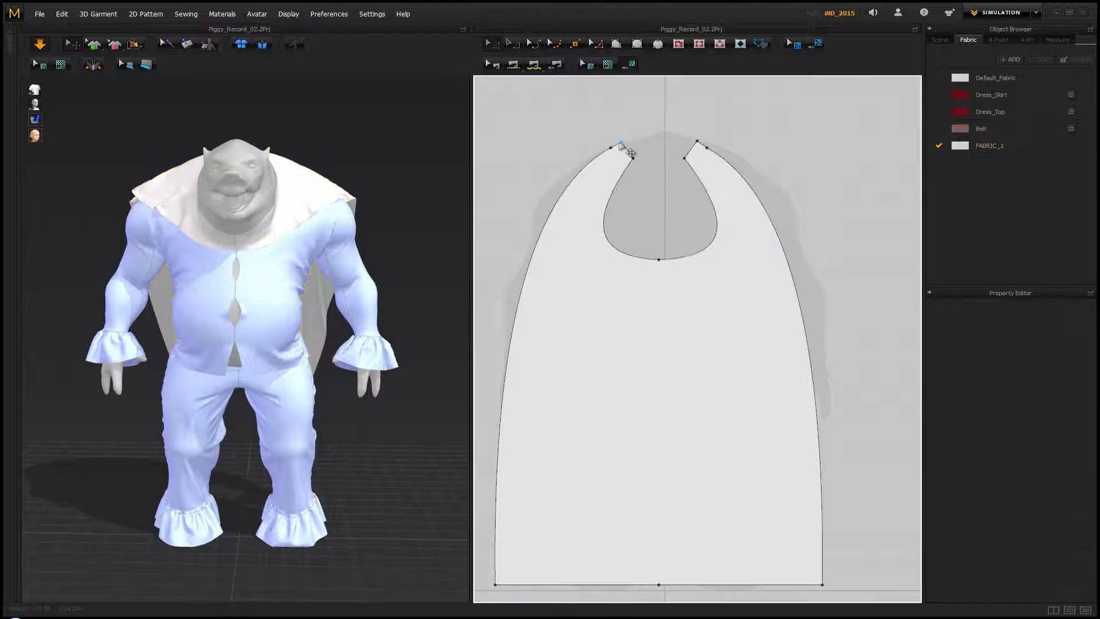
drag(622, 144, 628, 154)
drag(696, 143, 726, 166)
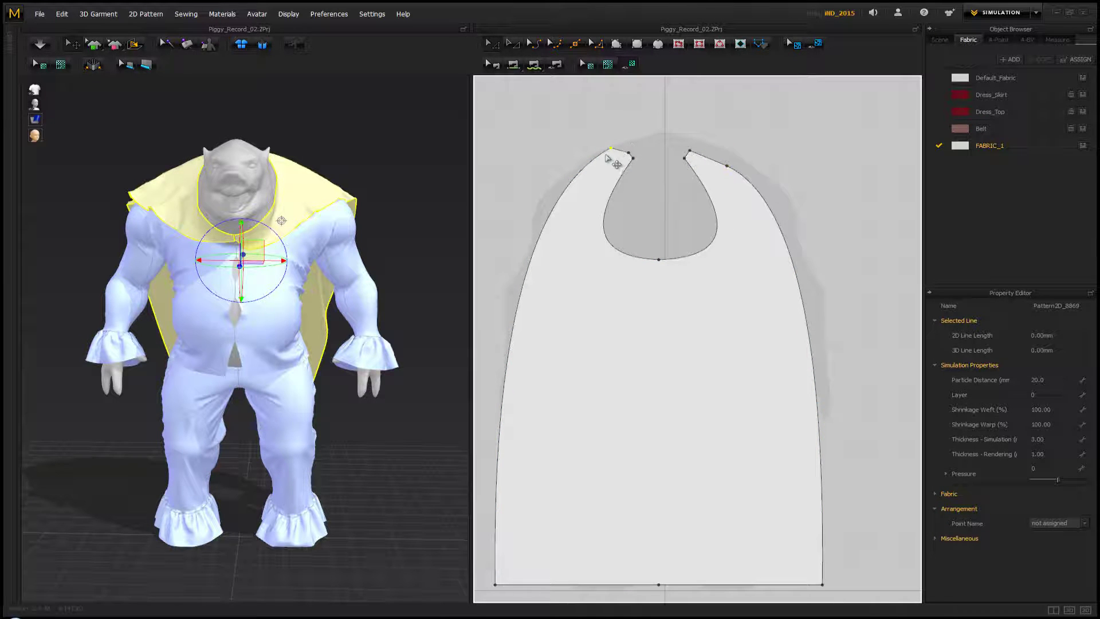
drag(608, 159, 591, 168)
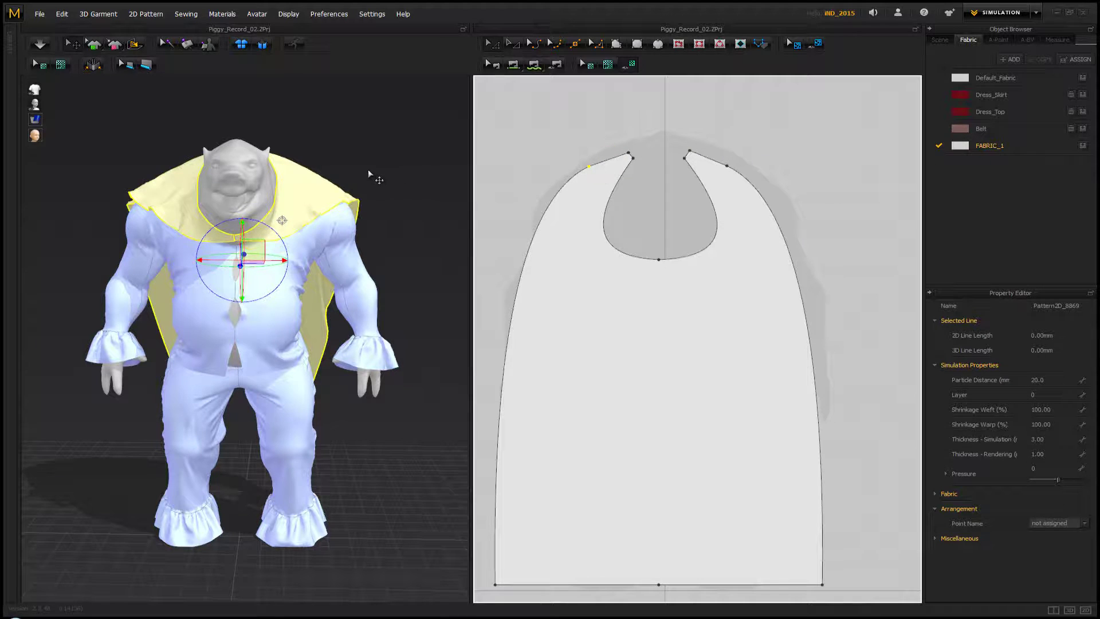
Run the simulation with the reshaped shoulders and tug the cape cloth on both sides of the front
key(space)
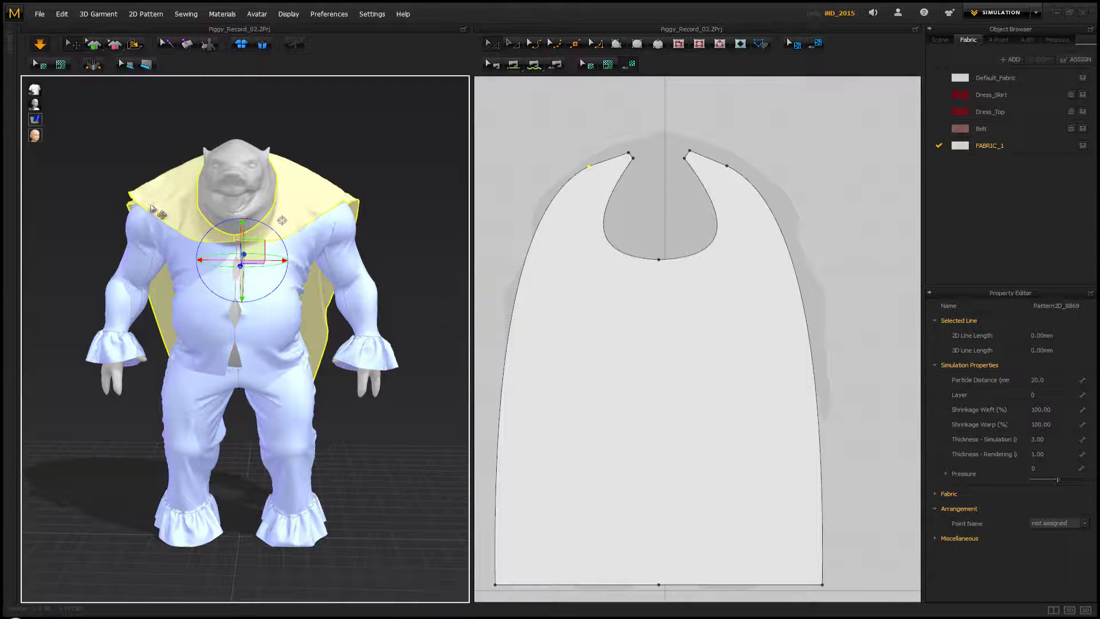
click(197, 230)
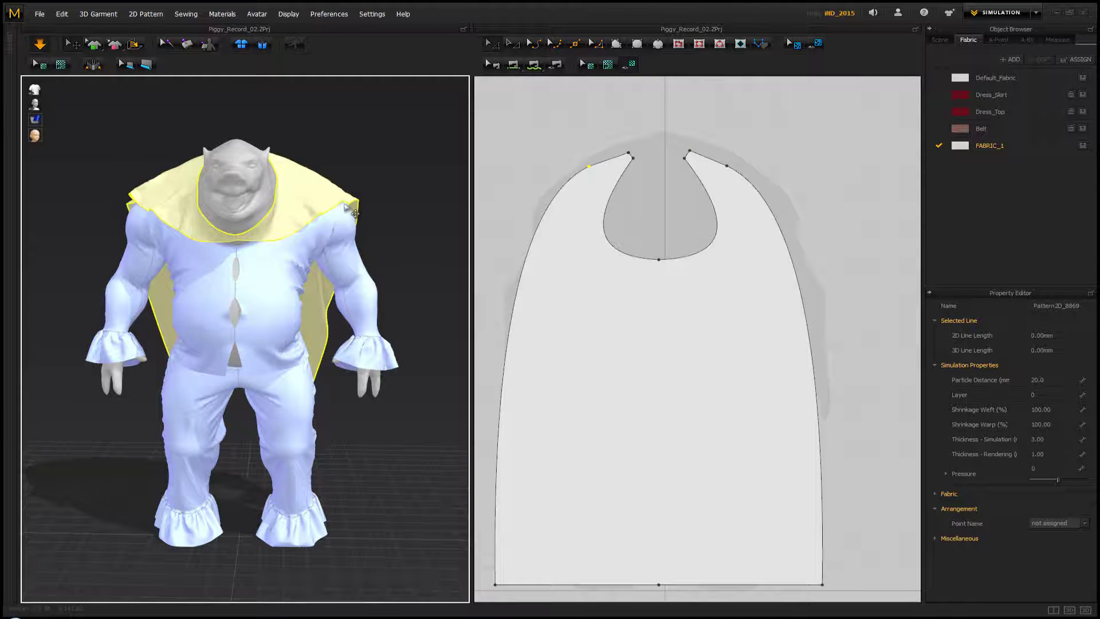
click(342, 202)
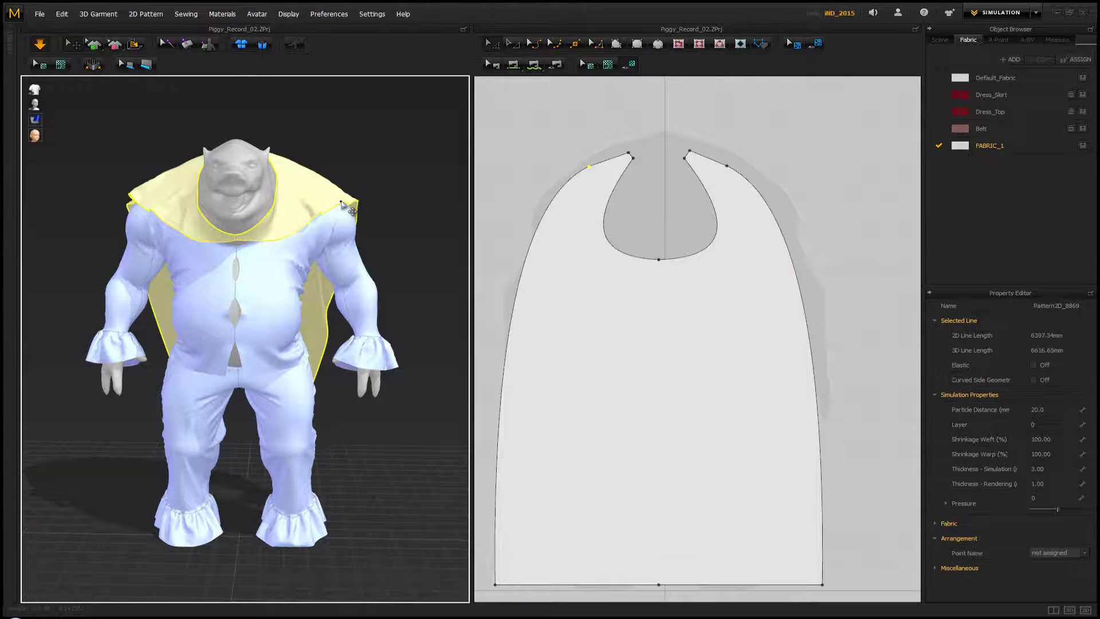
Add a point to each outer side edge of the cape, about 1320 mm along the edge from the hem
click(526, 264)
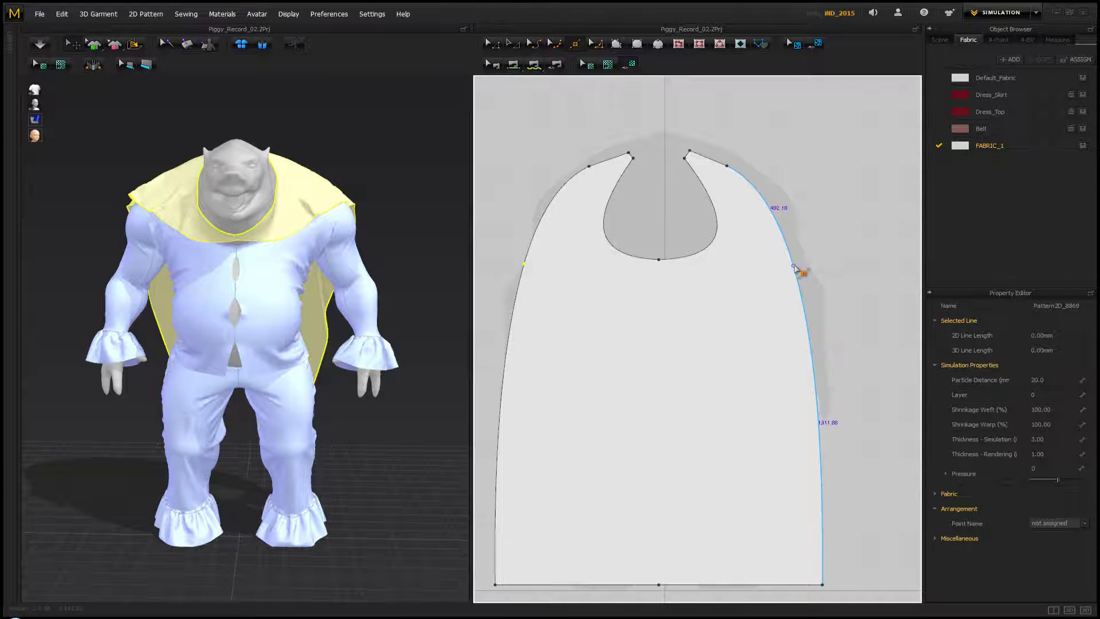
click(794, 265)
middle_drag(682, 296, 673, 229)
scroll(673, 228, up, 1)
scroll(653, 222, down, 7)
scroll(653, 221, down, 1)
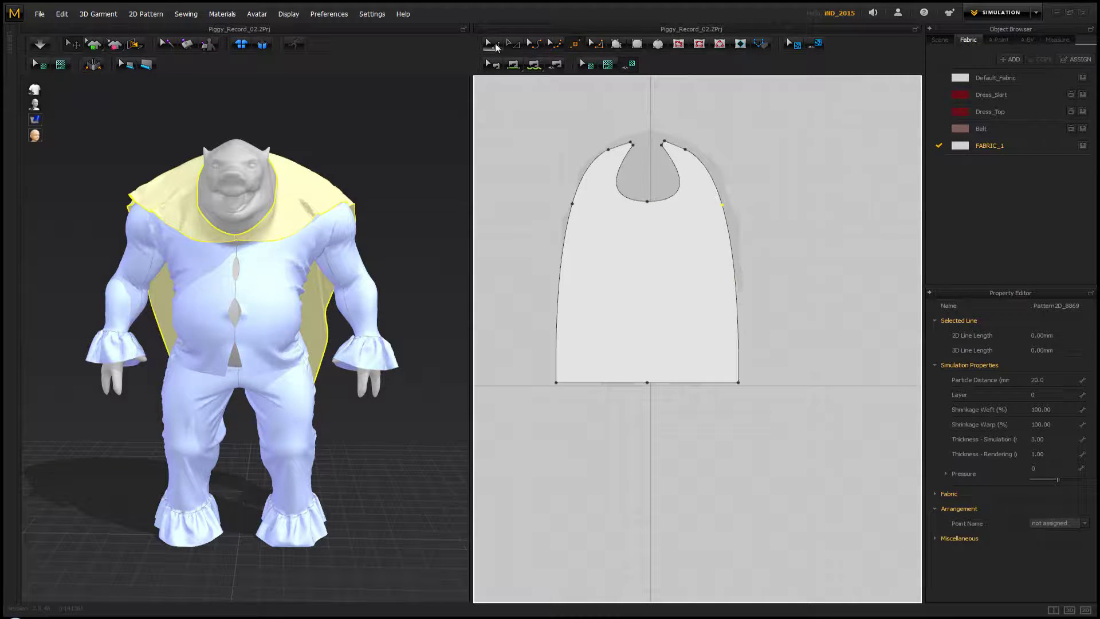
Curve both long side edges of the cape pattern inward between the added side points and the hem corners
click(556, 46)
click(534, 46)
click(559, 287)
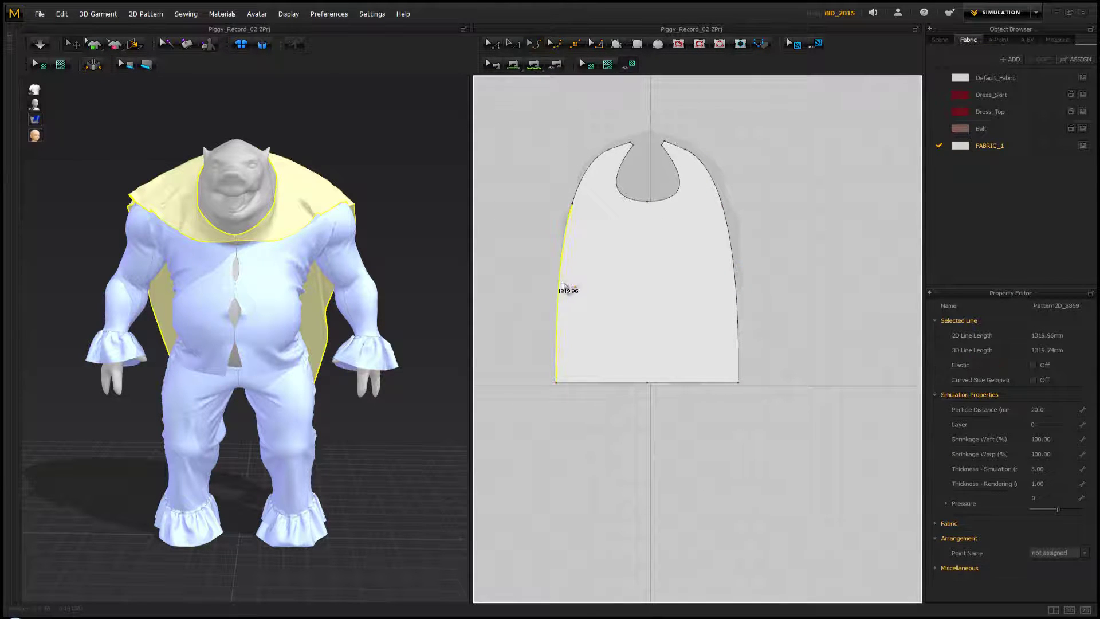
click(737, 296)
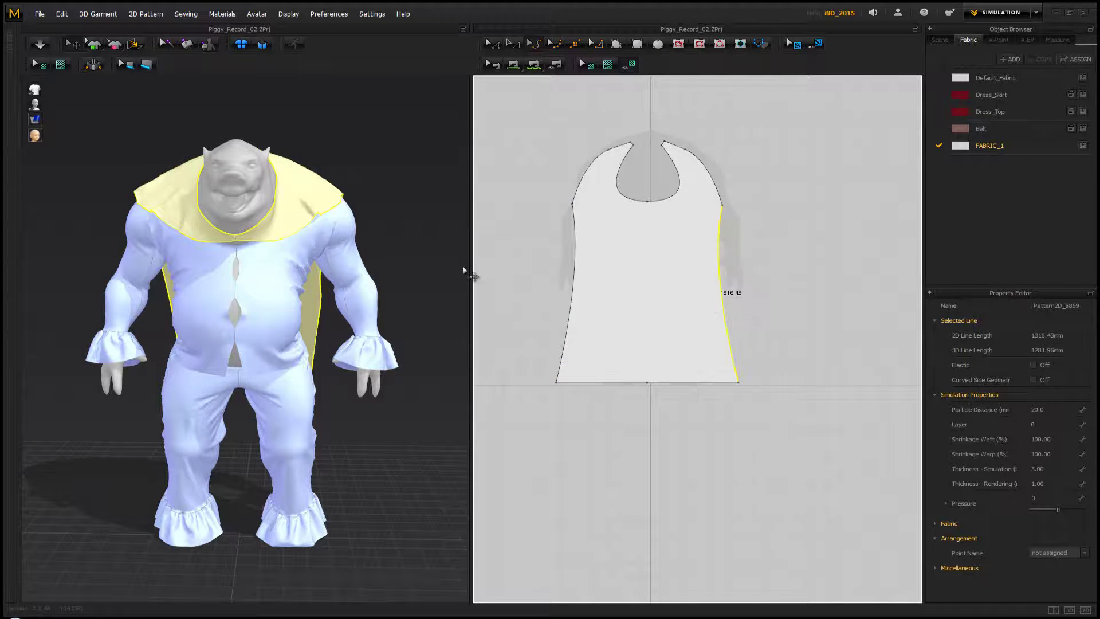
Simulate the cape with its narrowed sides and check the drape from the back and the front
right_drag(447, 251, 242, 243)
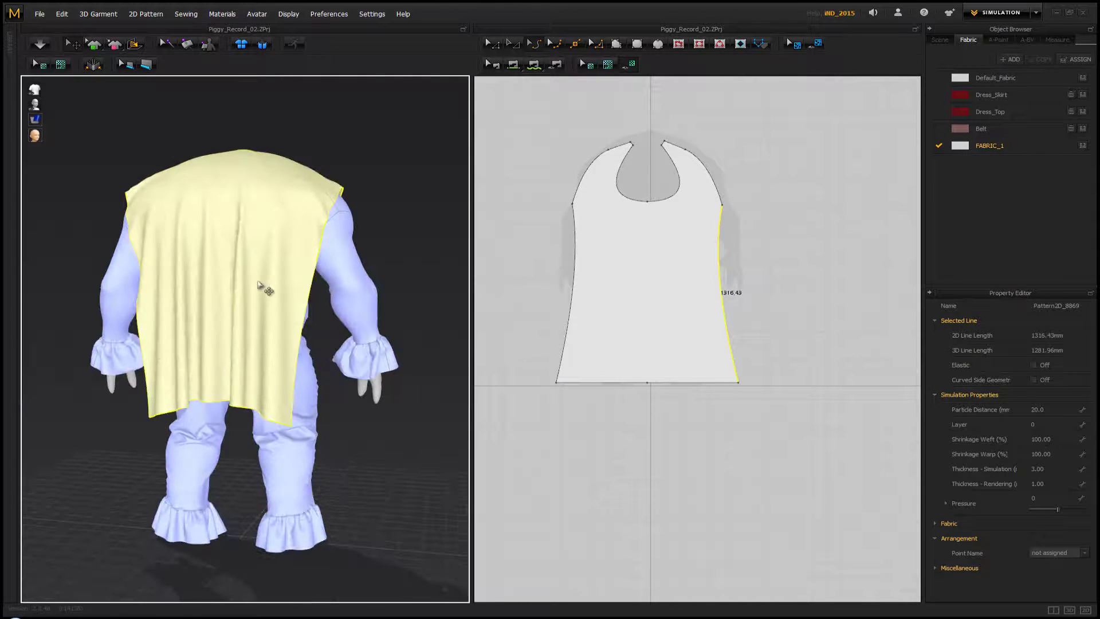
key(space)
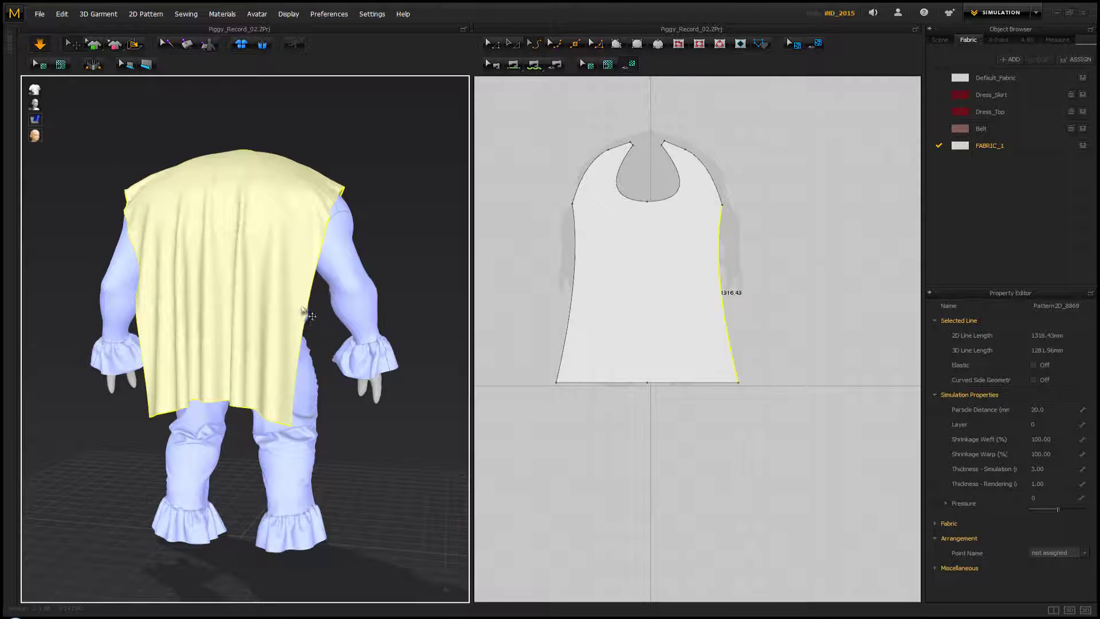
key(space)
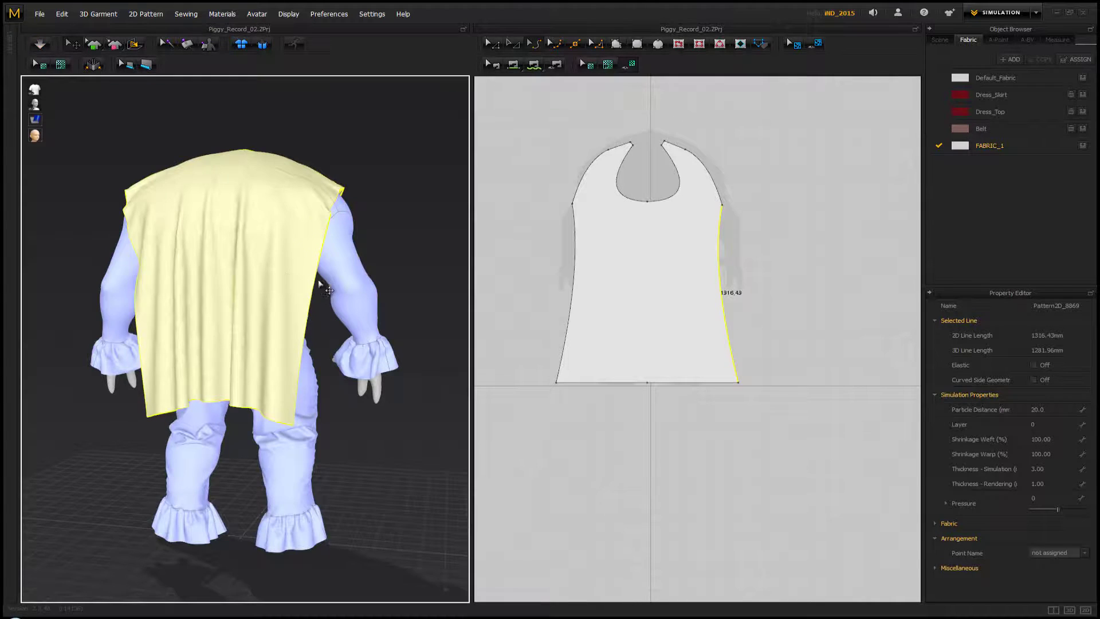
right_drag(327, 286, 78, 285)
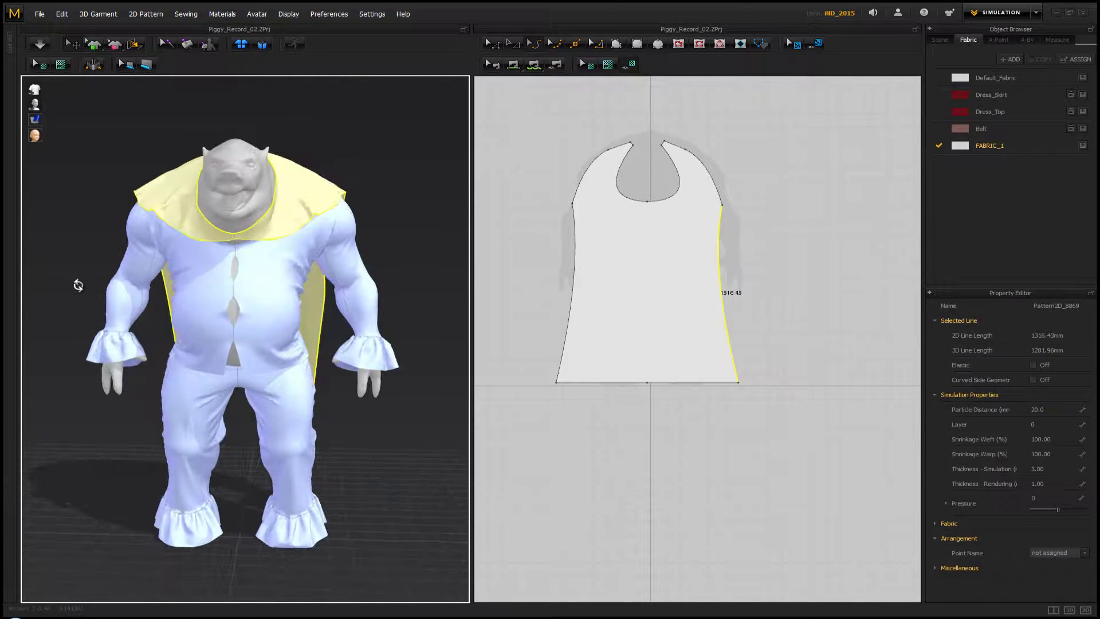
Lengthen the cape by moving both hem segments together straight down to near the character's ankles
click(488, 44)
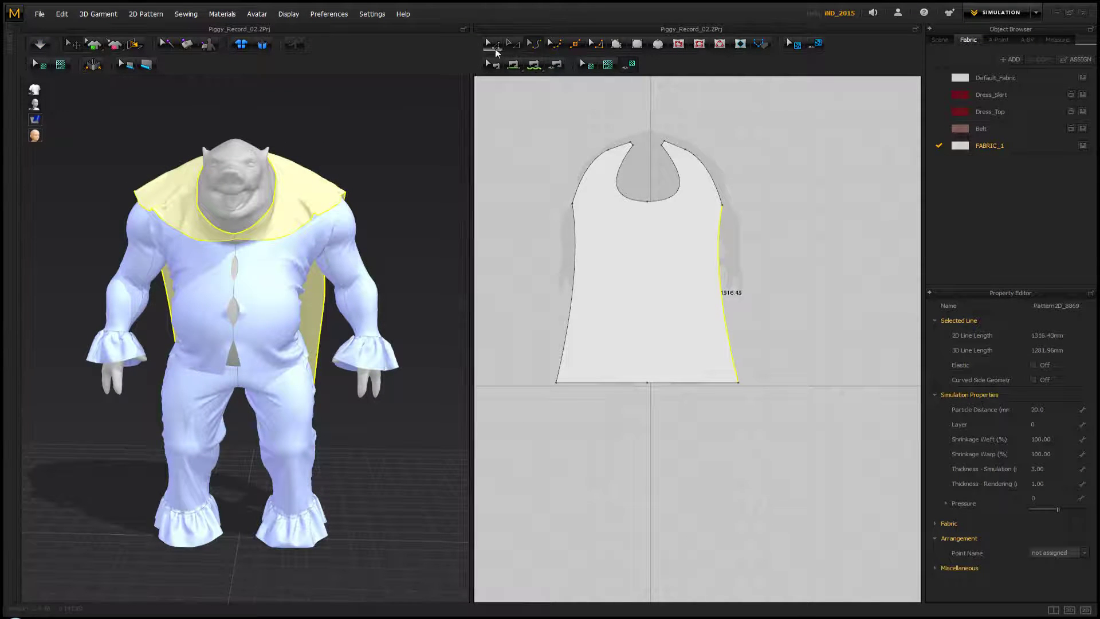
click(639, 383)
shift+click(687, 382)
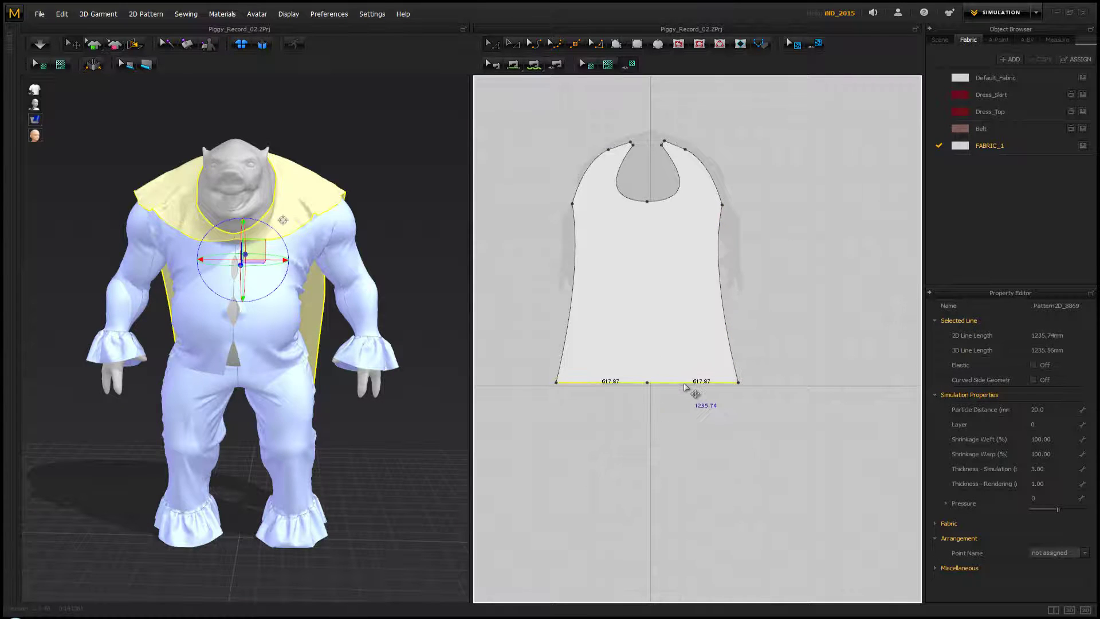
right_drag(359, 368, 123, 346)
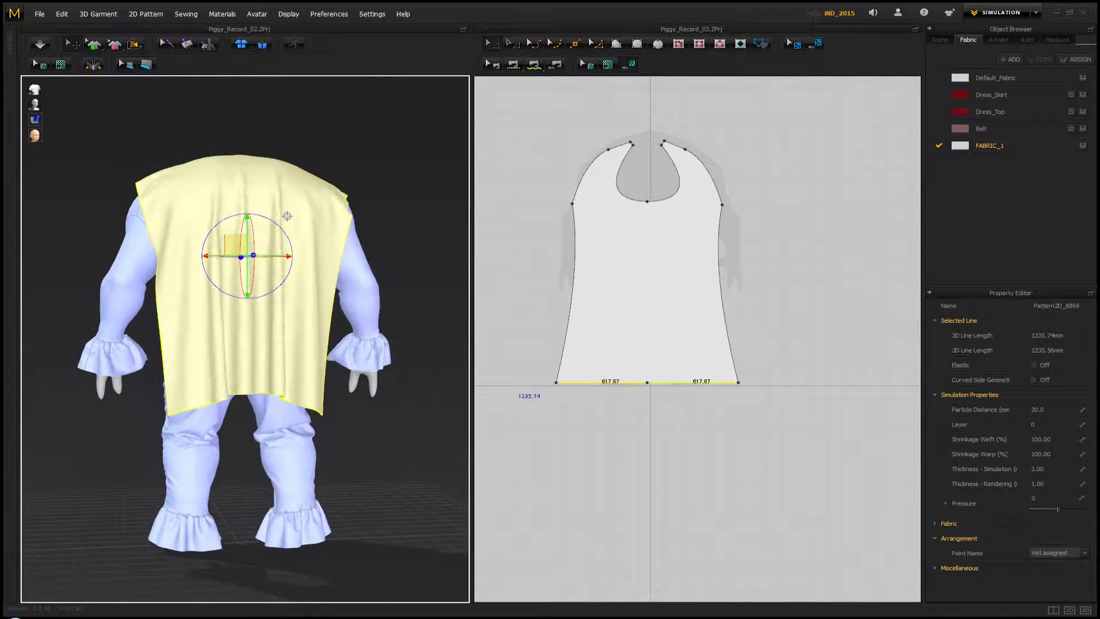
drag(622, 387, 619, 465)
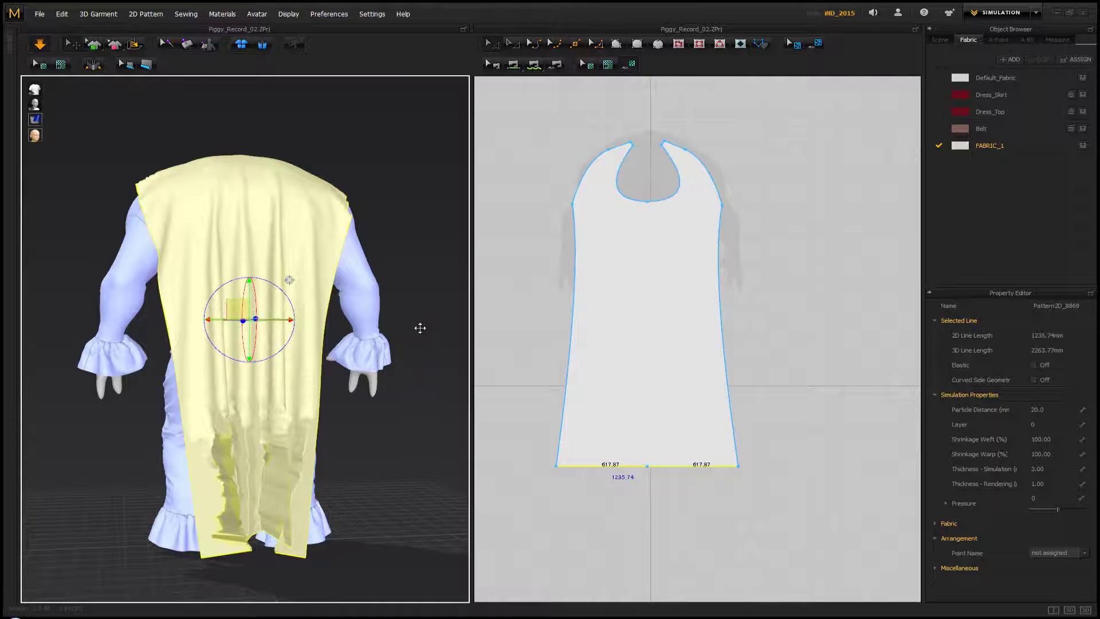
Simulate the lengthened cape and tug its lower back and side edges to work the crumpled cloth out of the legs
key(space)
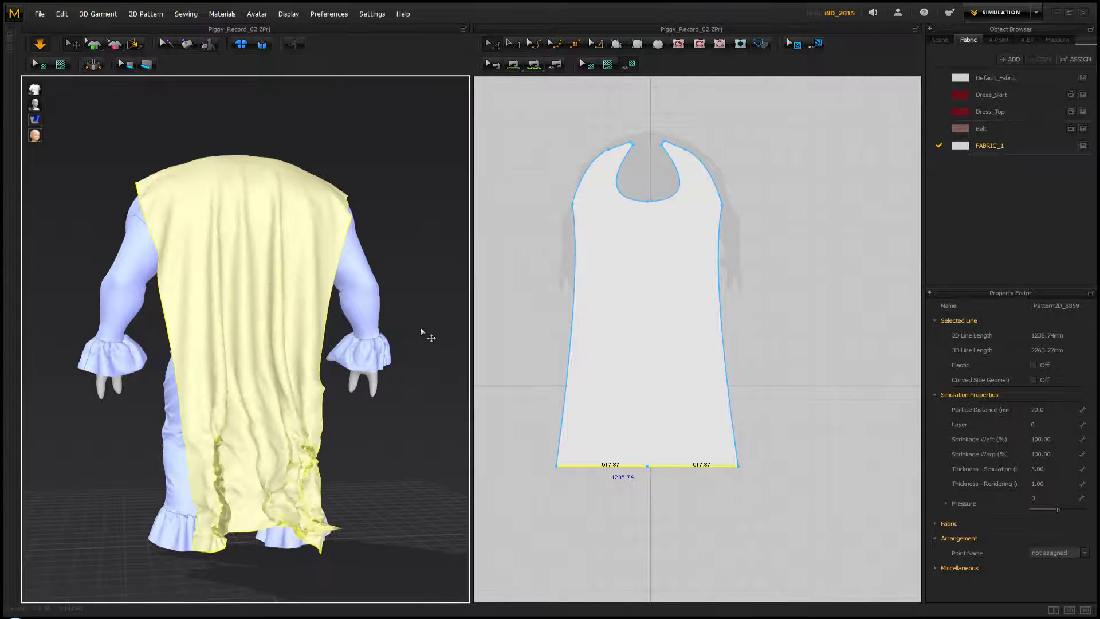
click(393, 430)
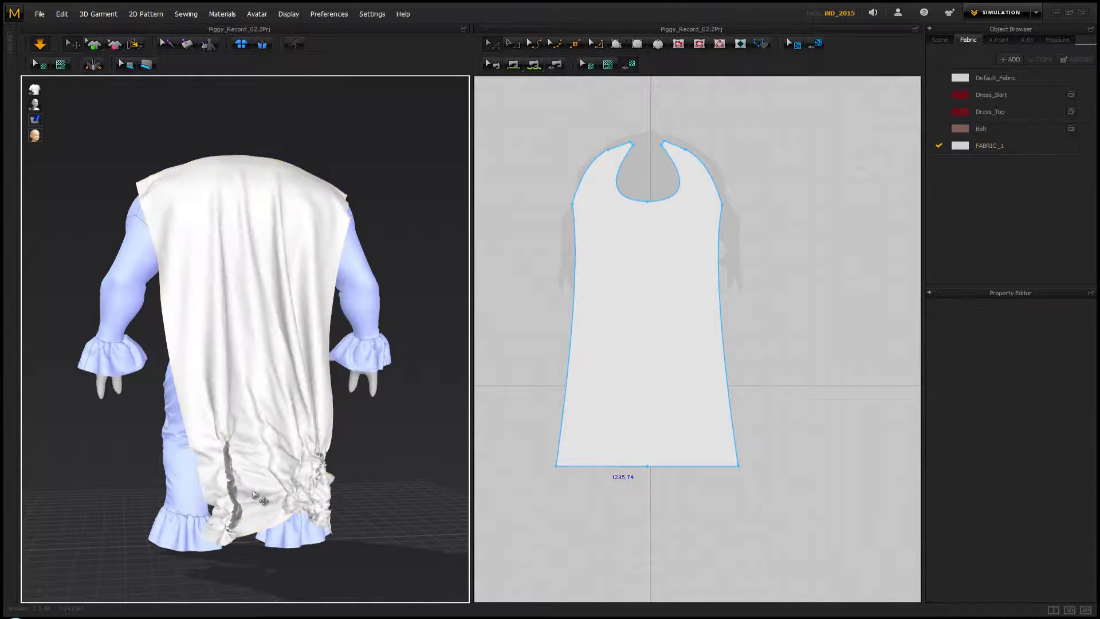
click(240, 498)
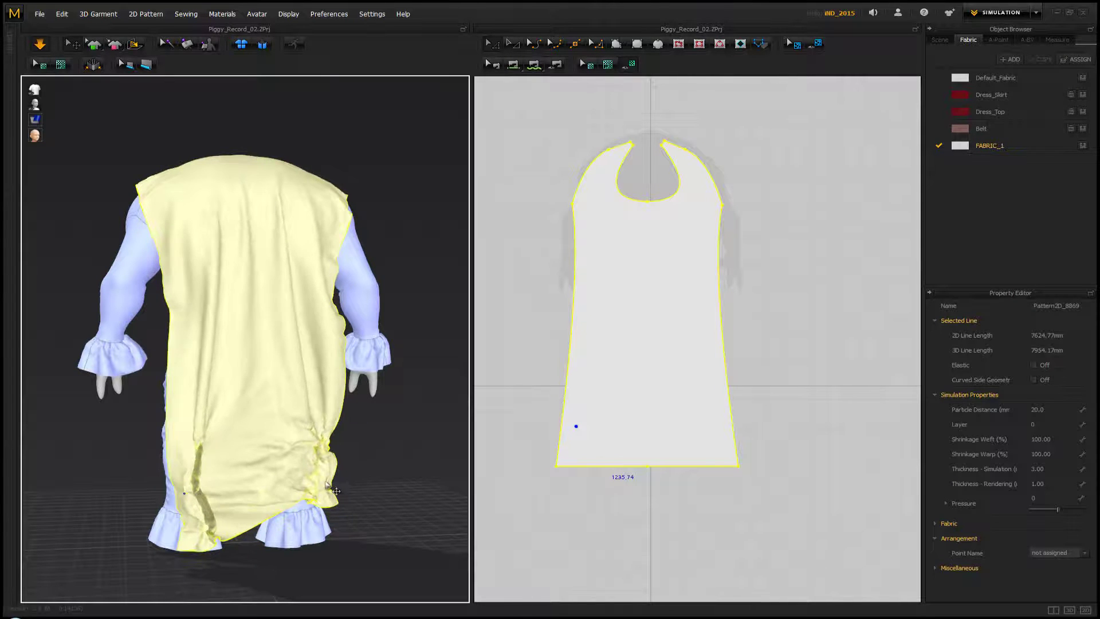
drag(338, 487, 355, 501)
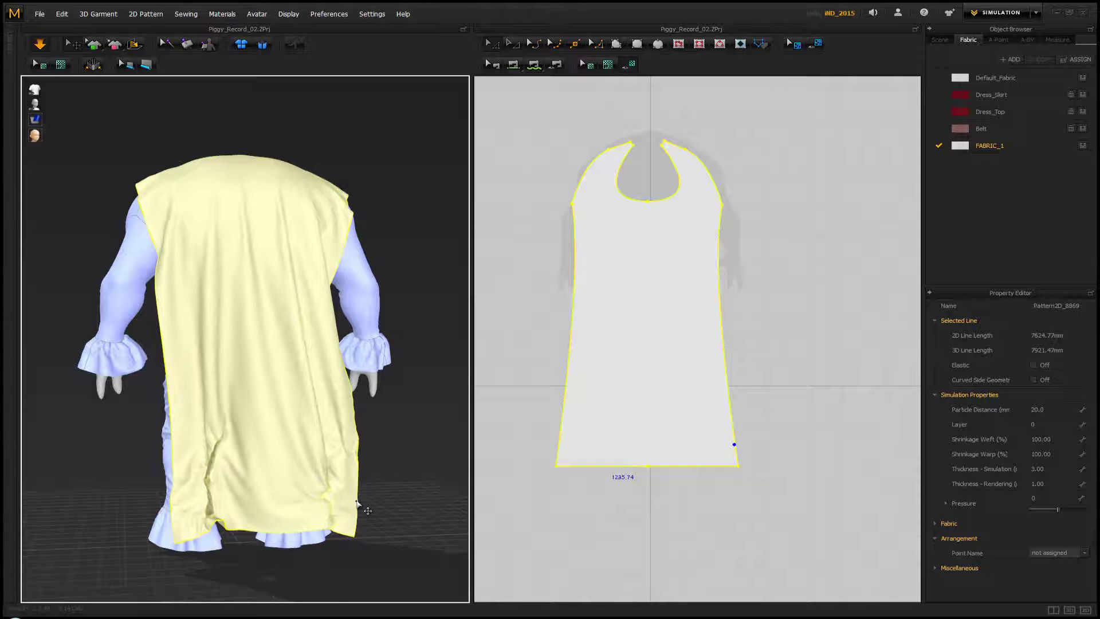
click(420, 442)
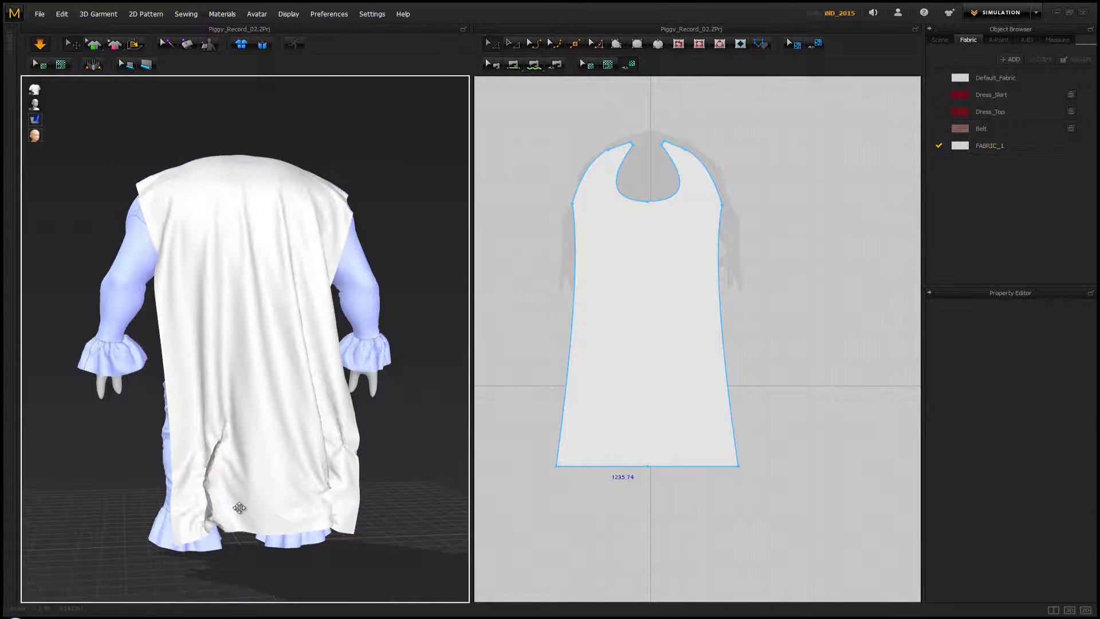
drag(227, 502, 256, 515)
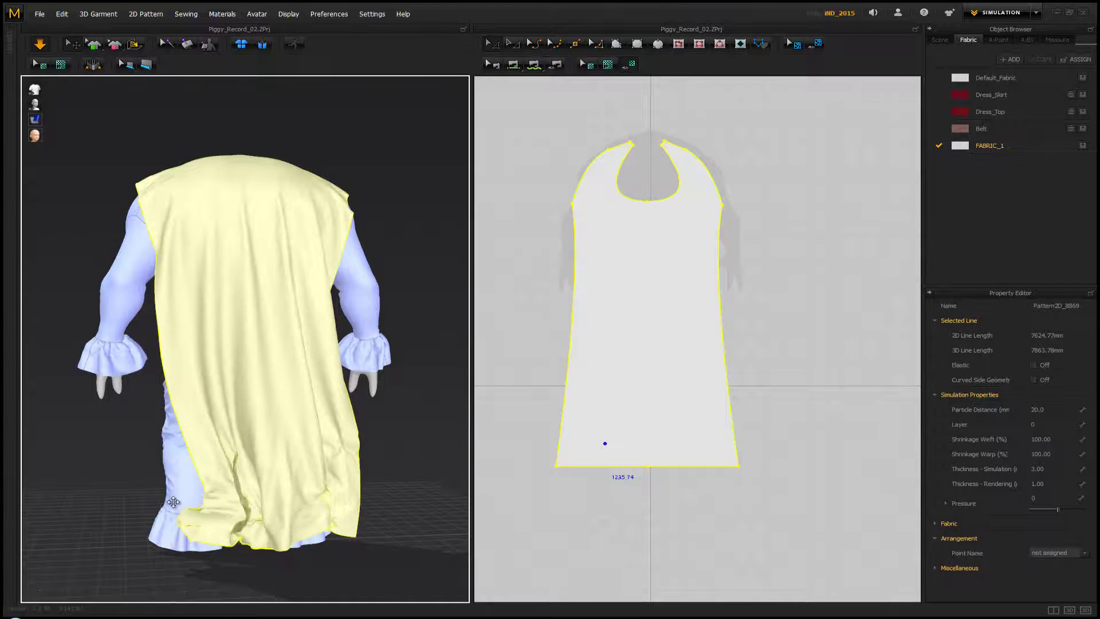
drag(174, 502, 125, 506)
click(273, 508)
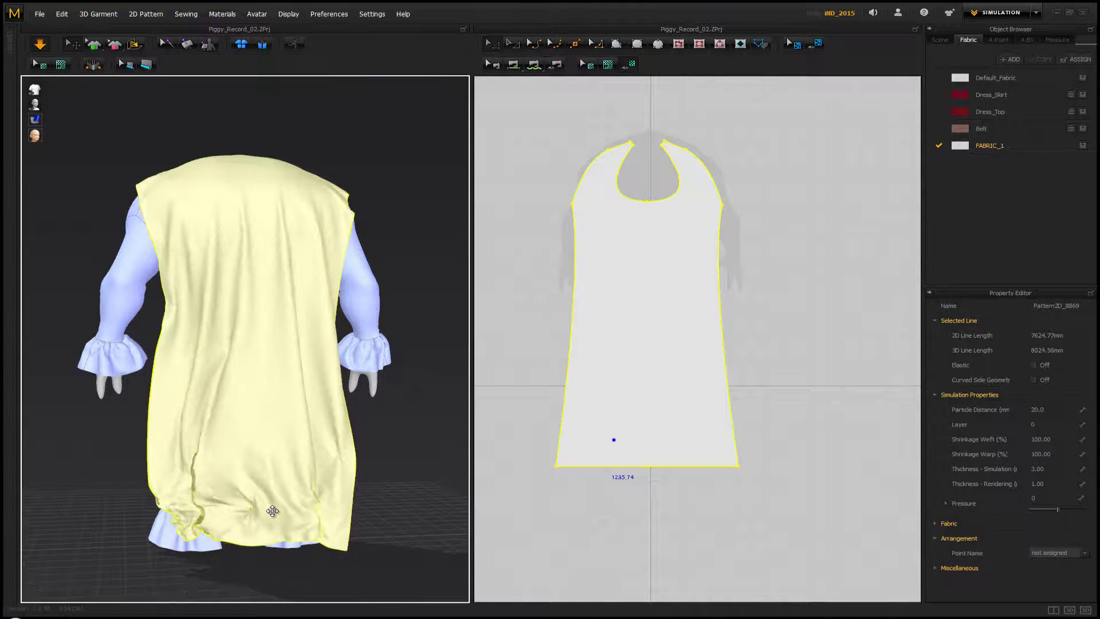
drag(272, 510, 243, 467)
drag(169, 491, 165, 495)
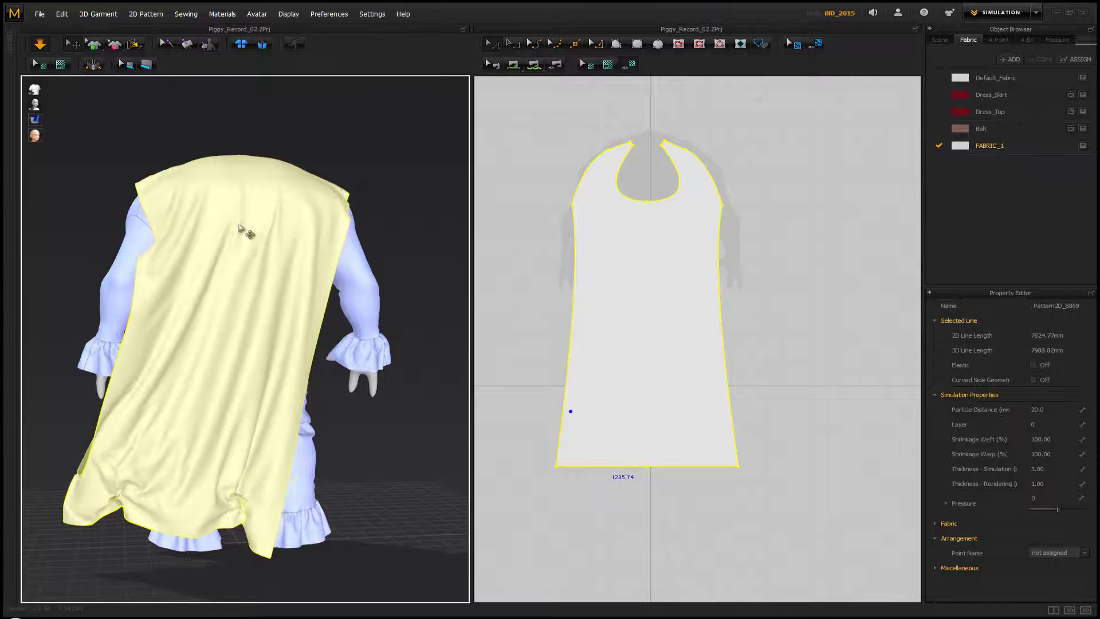
Examine the lengthened cape from the front, both as a full figure and close up around the shoulders and neck
right_drag(243, 226, 463, 216)
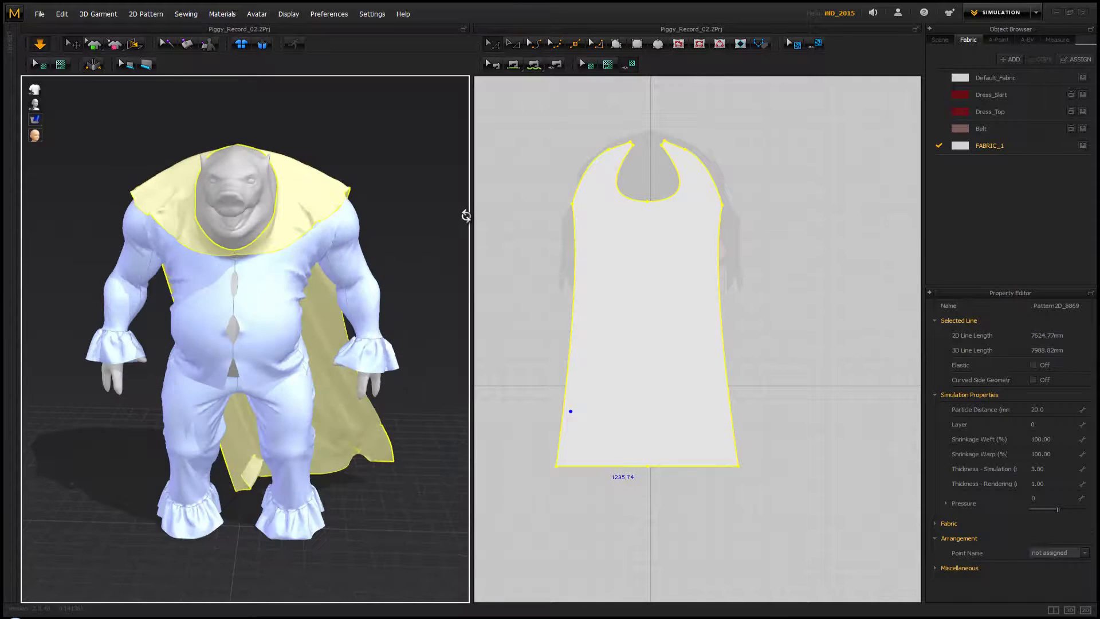
middle_drag(342, 213, 339, 249)
scroll(339, 249, down, 5)
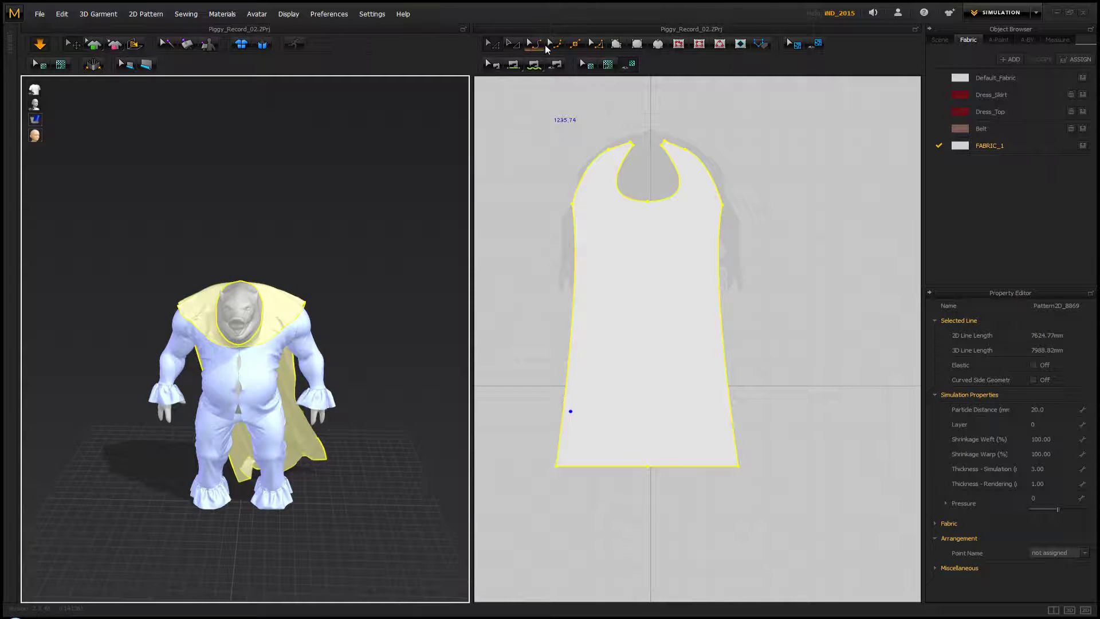
click(538, 46)
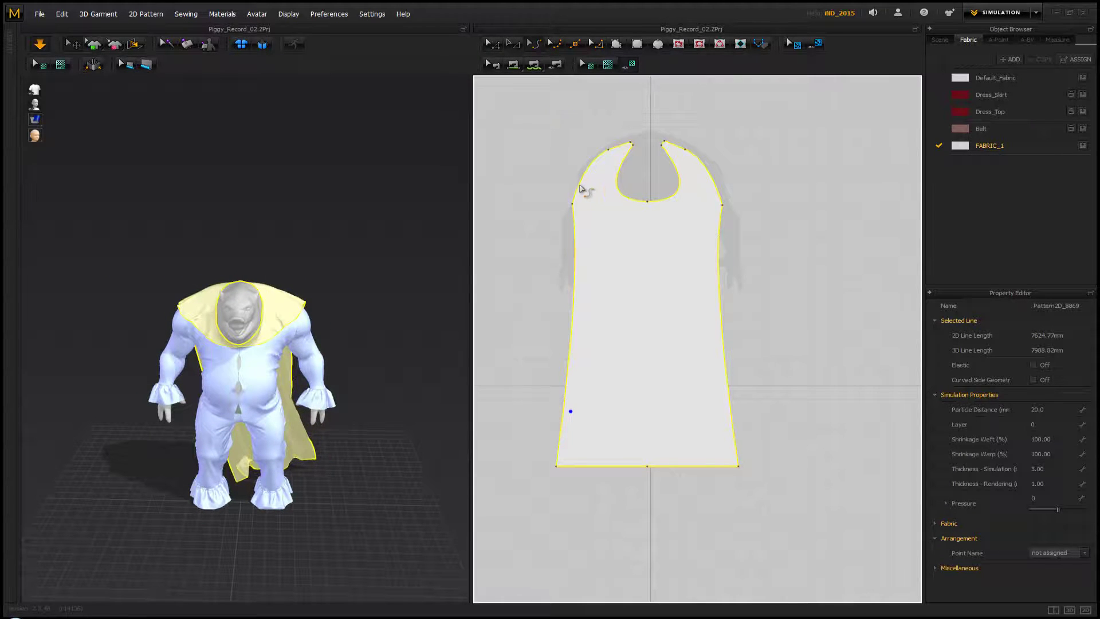
right_click(558, 185)
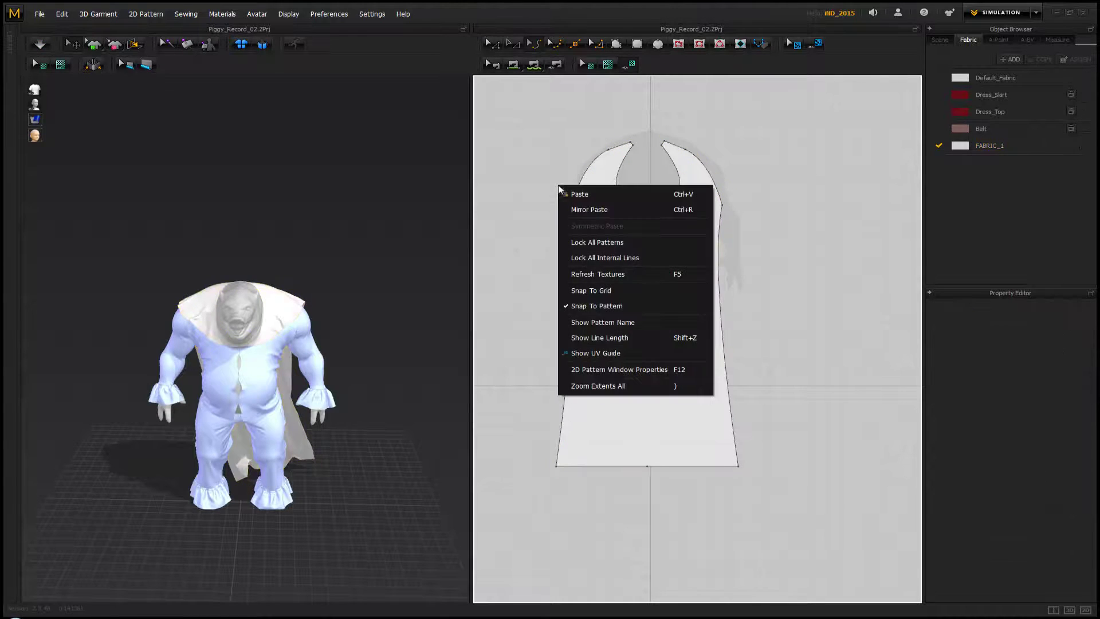
click(542, 192)
scroll(295, 281, up, 6)
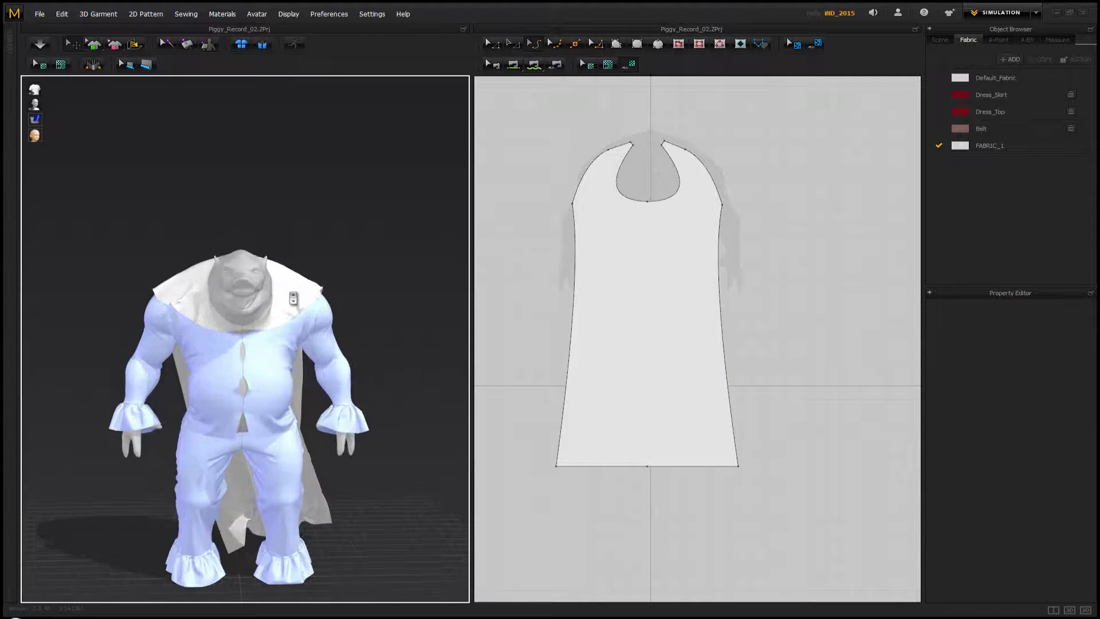
scroll(297, 282, up, 3)
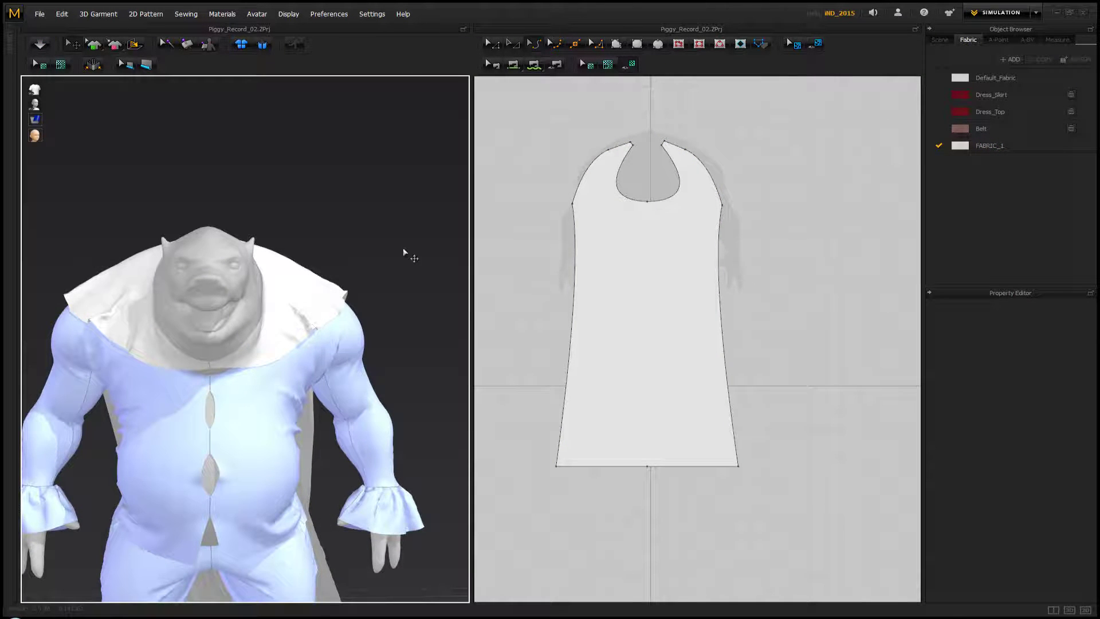
Try flattening the curved shoulder edges on both sides of the pattern and simulate the cape
click(532, 43)
click(588, 175)
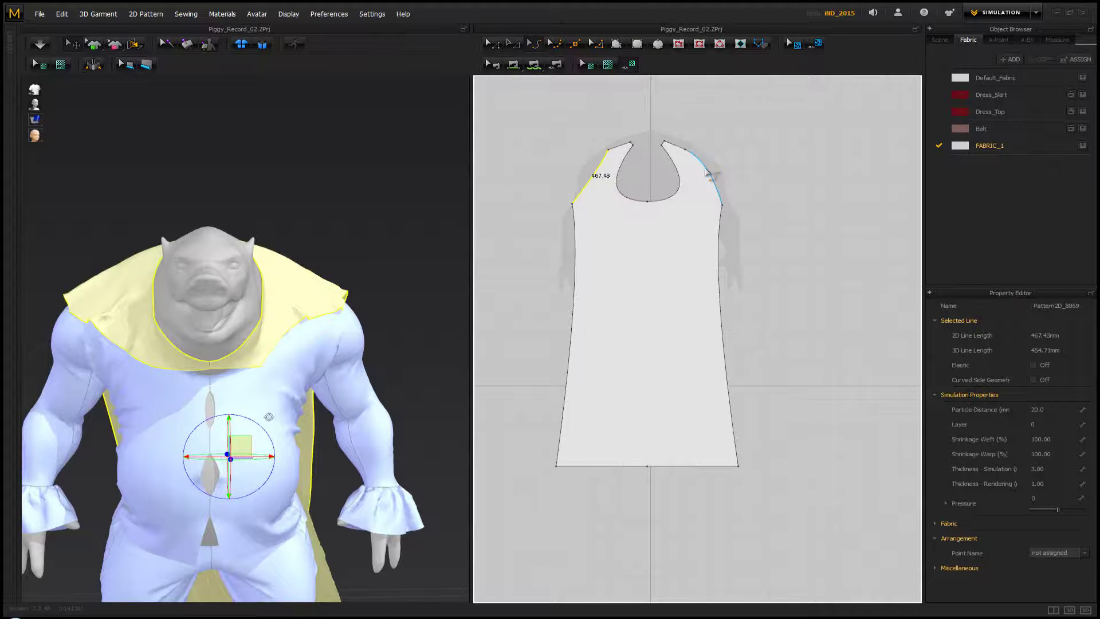
click(699, 178)
drag(694, 179, 692, 180)
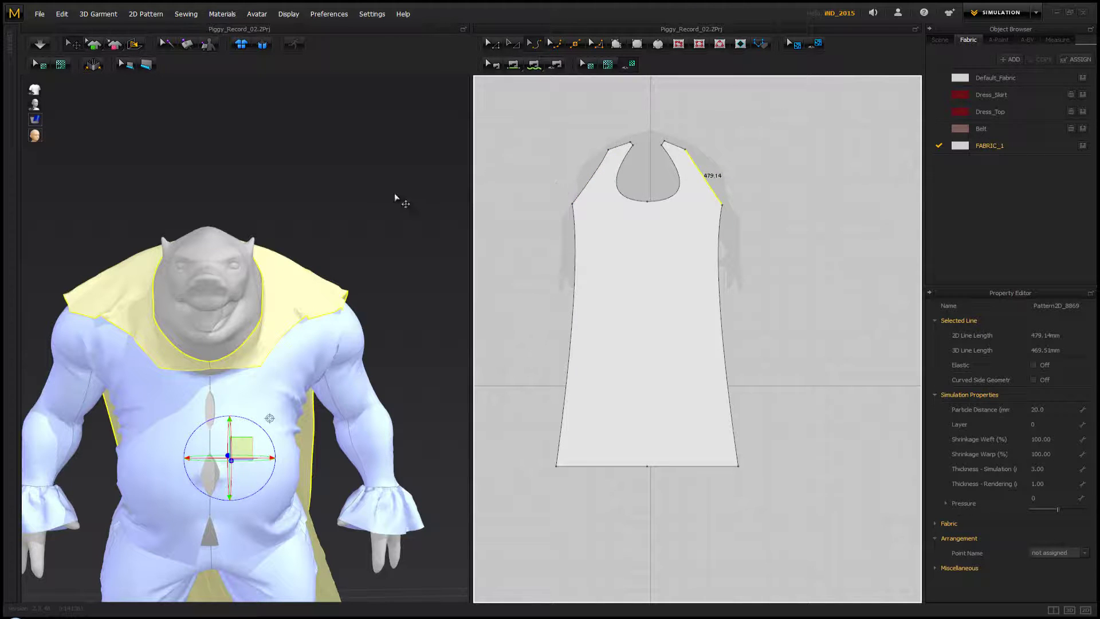
key(space)
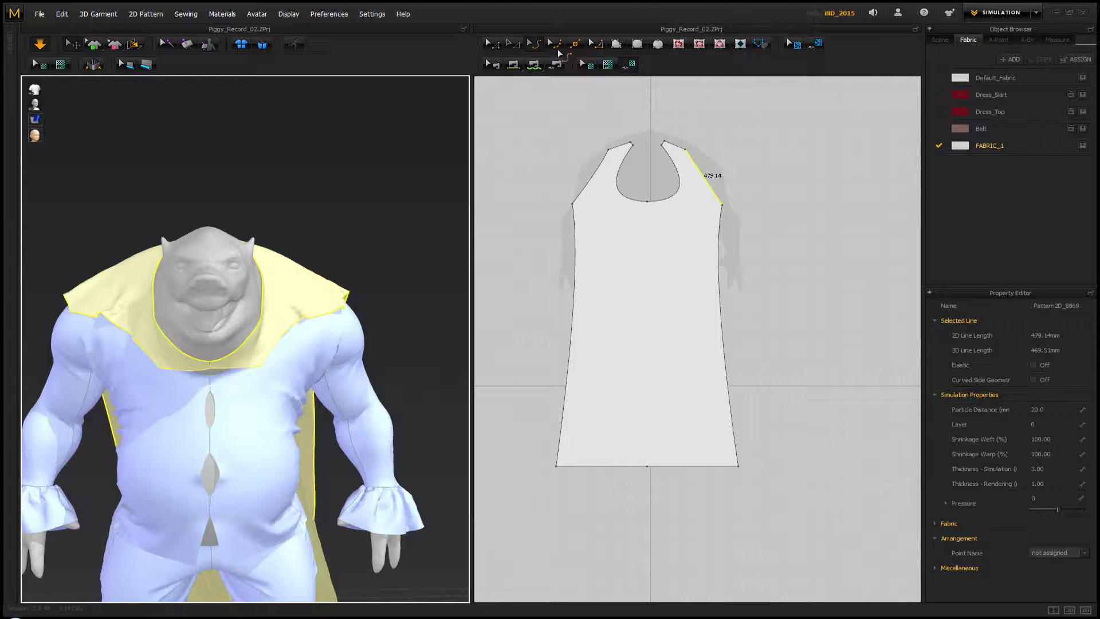
Curve both shoulder edges of the cape pattern outward and run the simulation
click(580, 196)
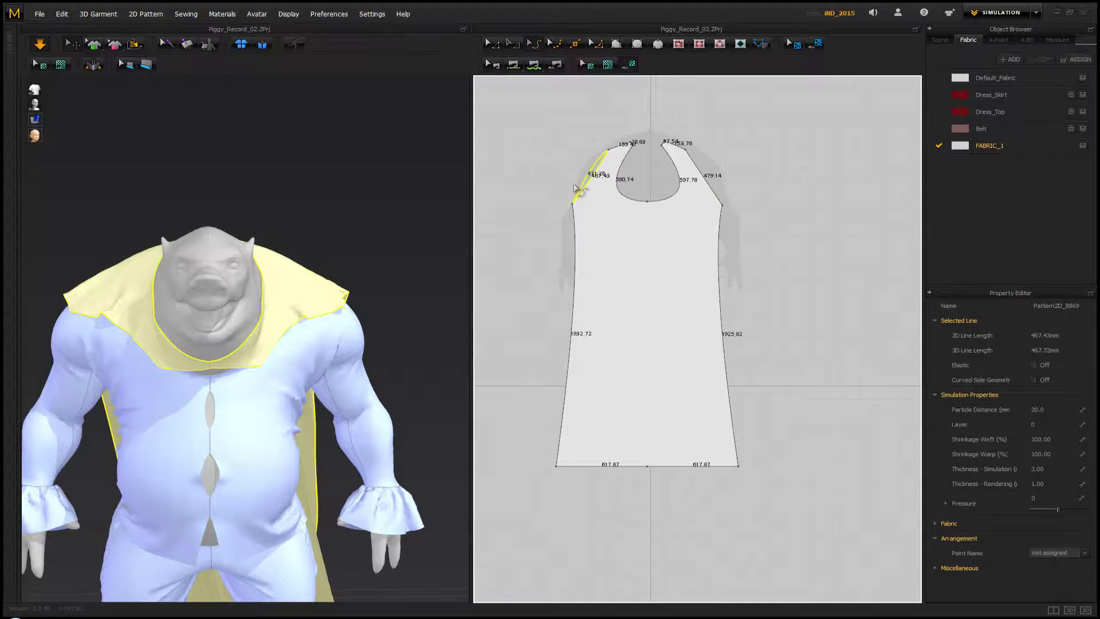
drag(566, 189, 565, 187)
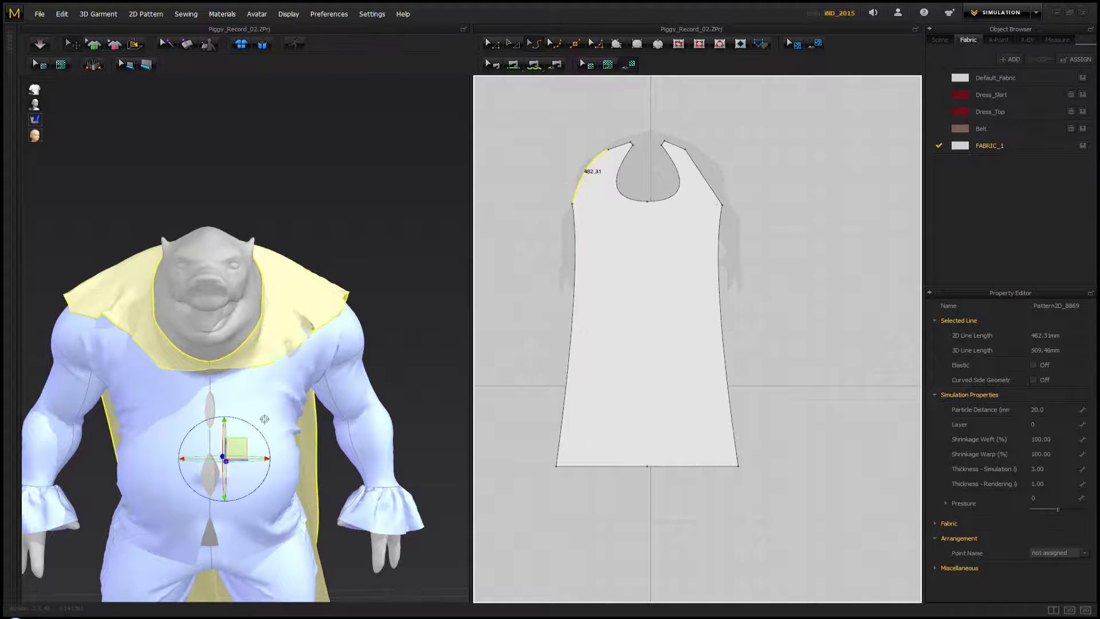
drag(711, 189, 725, 193)
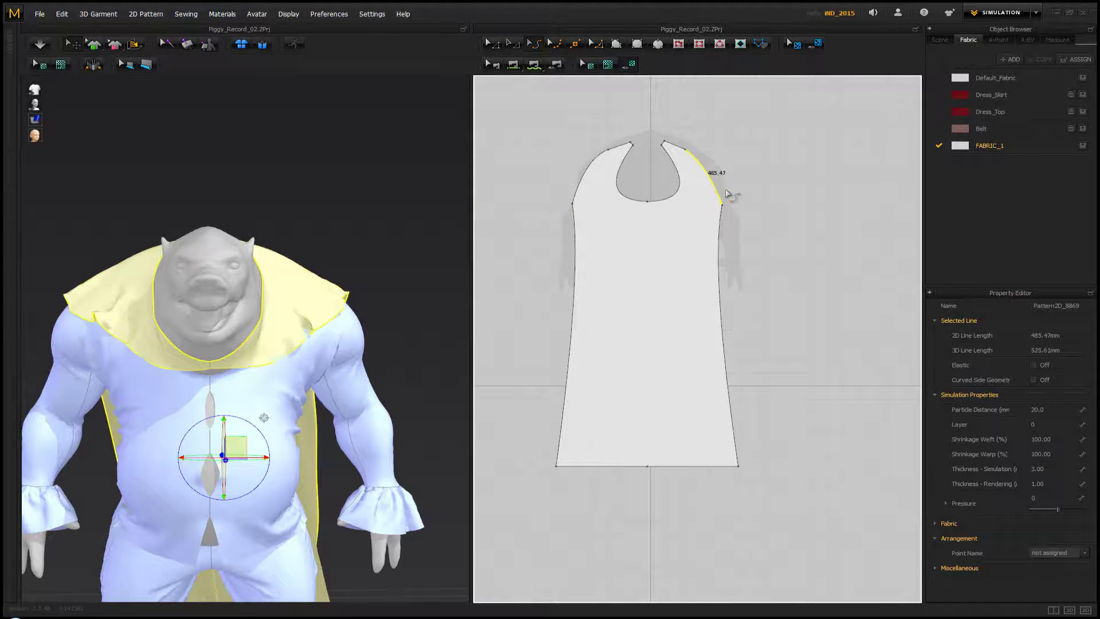
key(space)
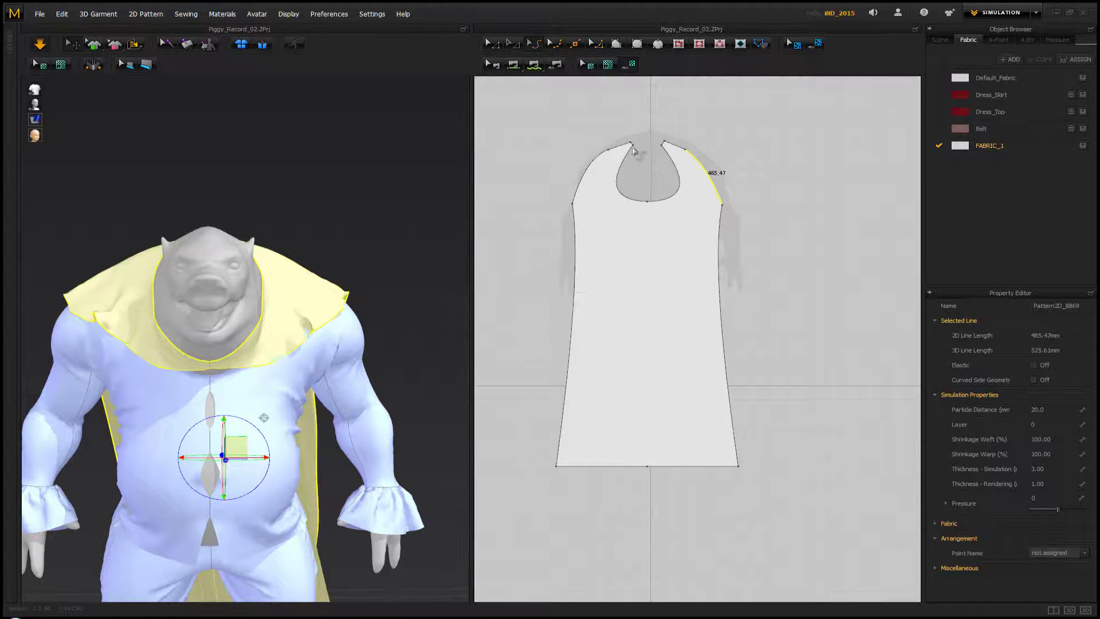
click(321, 259)
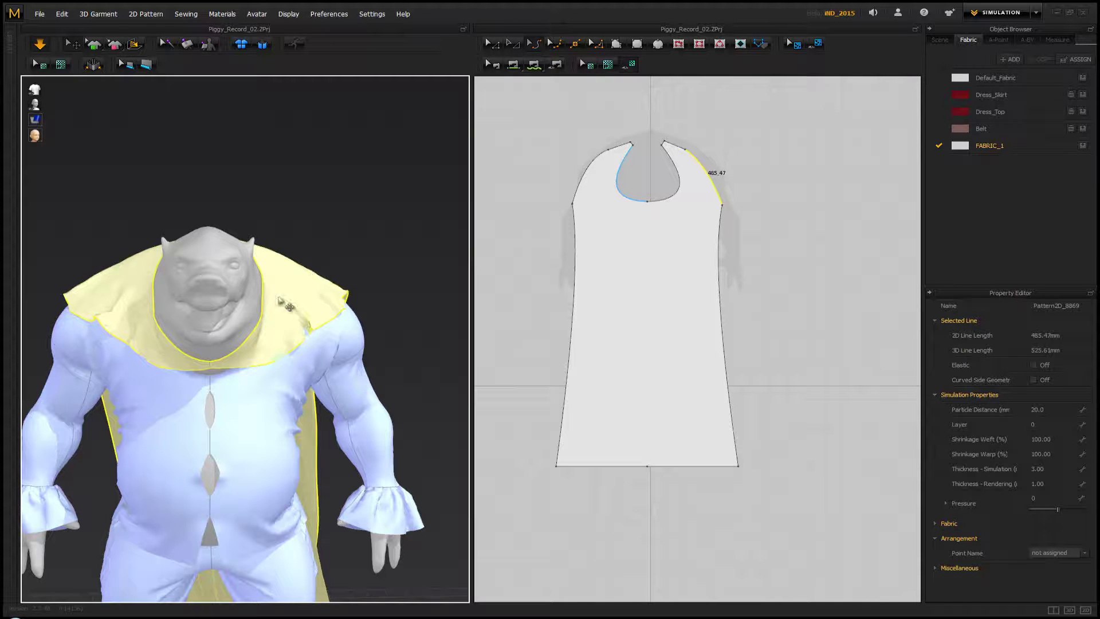
Simulate the cape from a front three-quarter view and pull its front closure down toward the chest
click(496, 48)
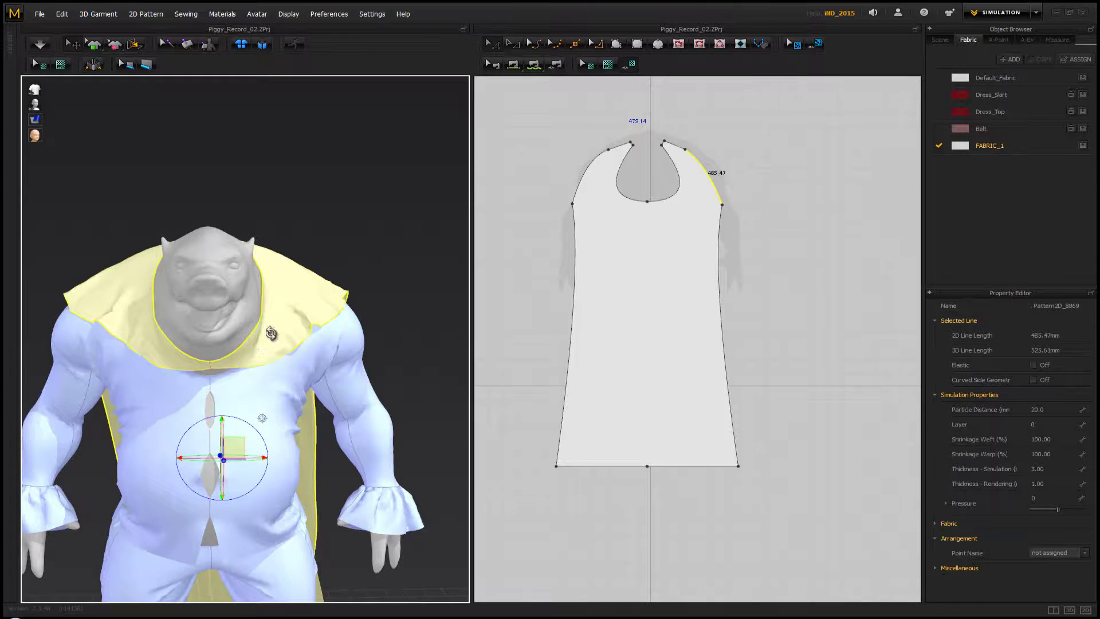
right_drag(271, 333, 279, 343)
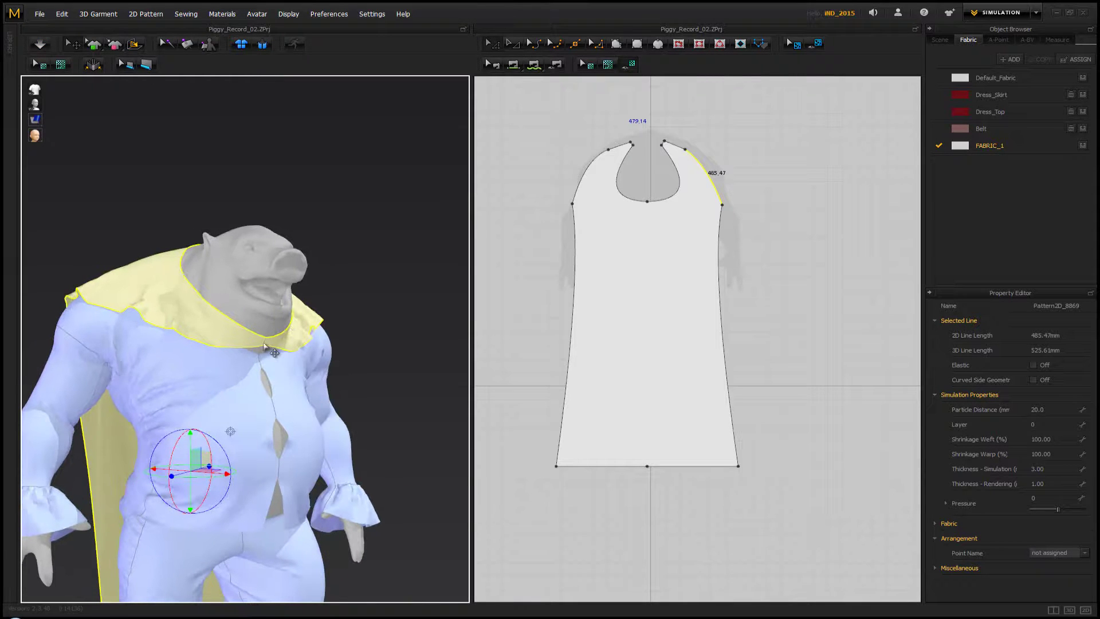
key(space)
drag(264, 346, 262, 350)
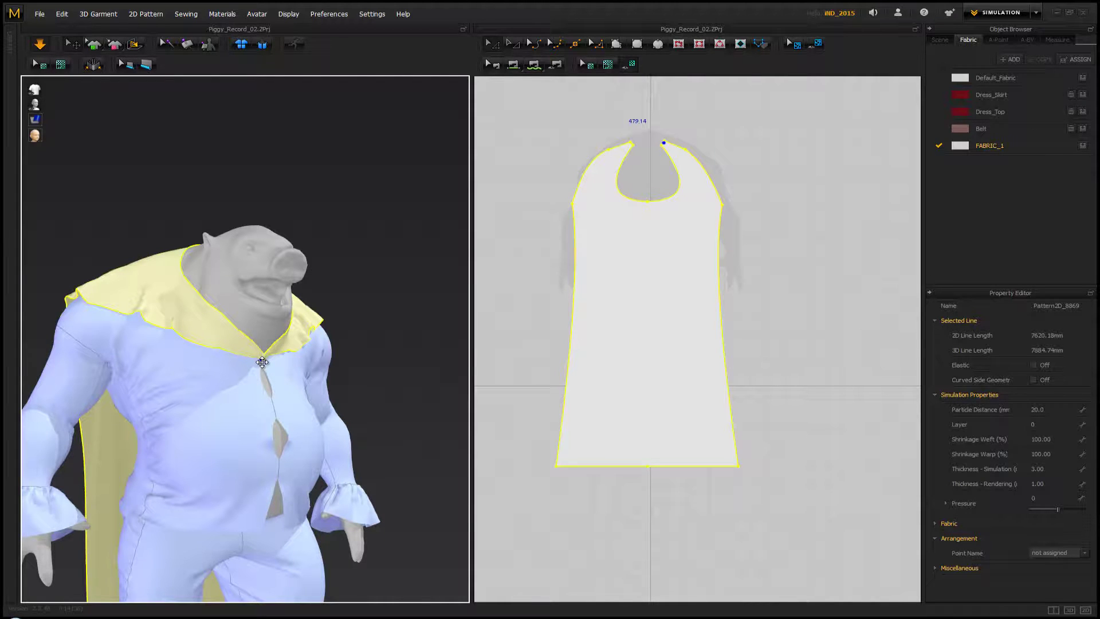
Simulate the cape from behind and pull its bunched lower hem down and outward to untangle it
click(362, 308)
right_drag(371, 297, 519, 301)
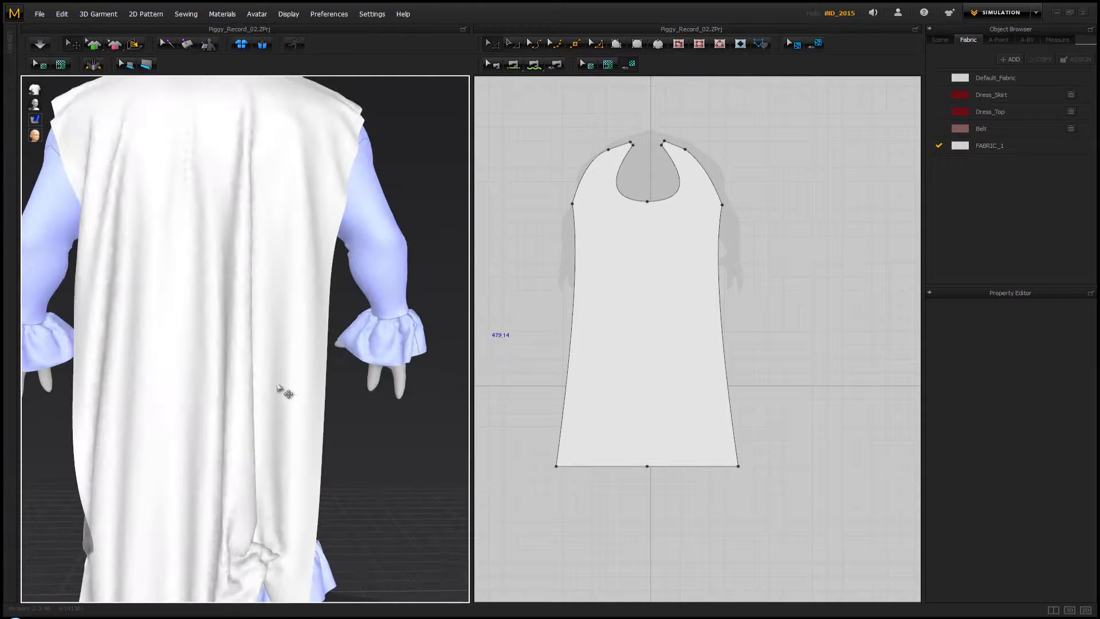
scroll(280, 380, down, 5)
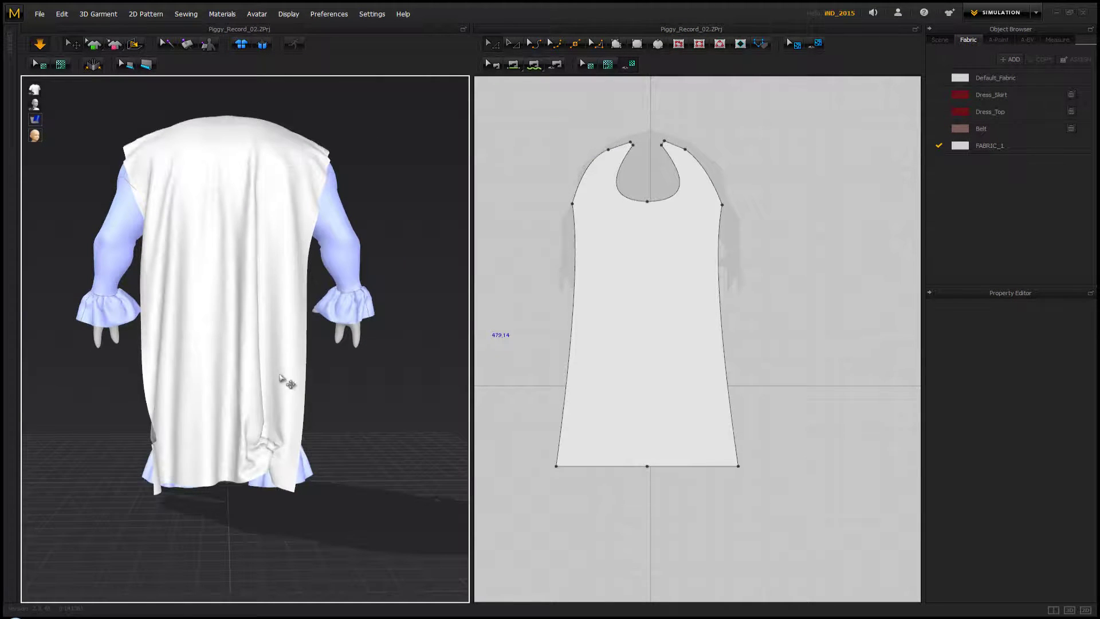
click(263, 471)
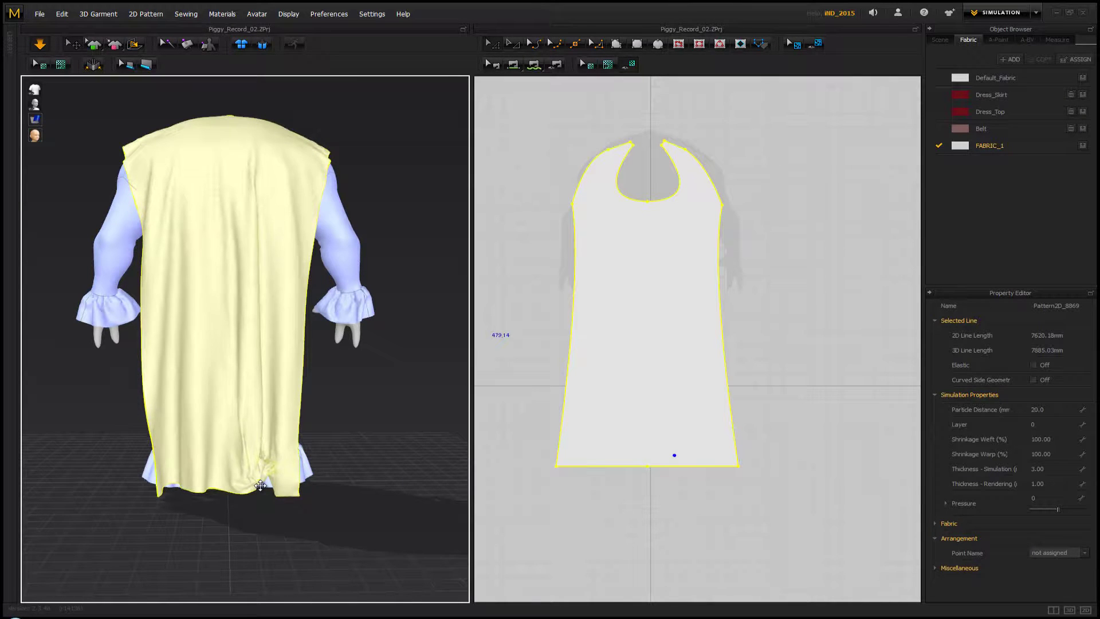
mouse_move(260, 486)
mouse_down()
mouse_move(284, 476)
mouse_move(291, 492)
mouse_move(271, 493)
mouse_up()
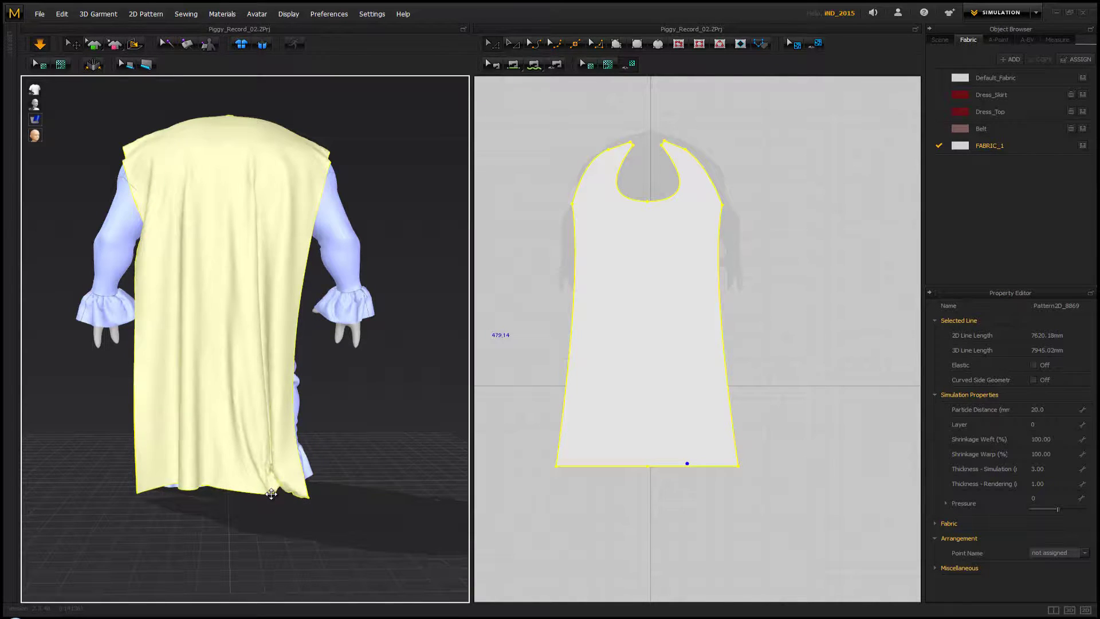
click(363, 422)
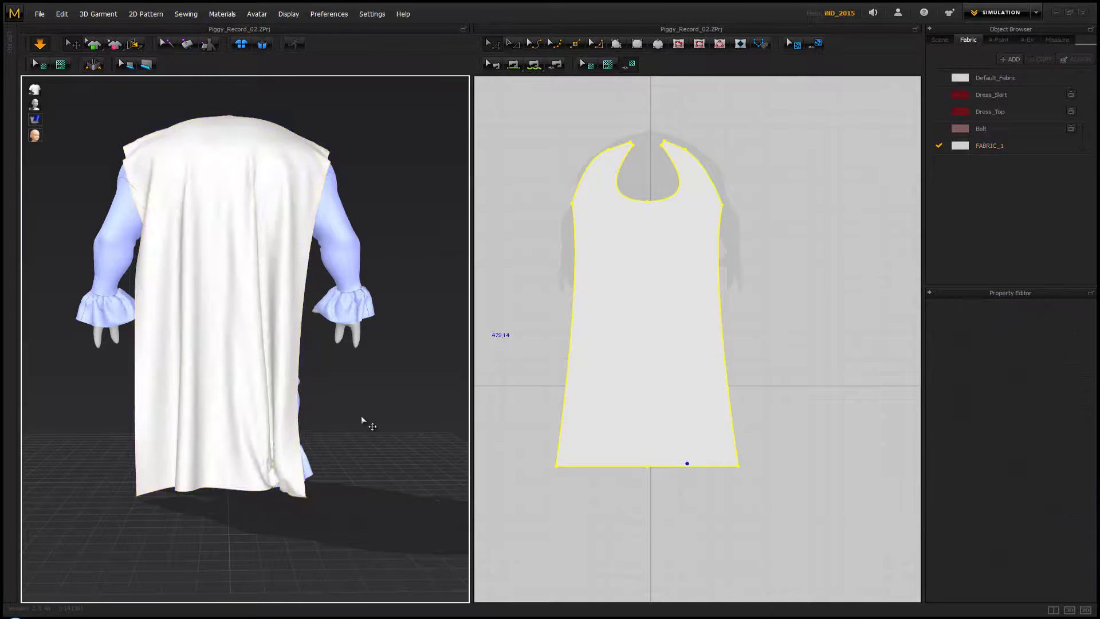
Set the cape pattern's particle distance to 10 mm and simulate it from a rear three-quarter view
click(631, 290)
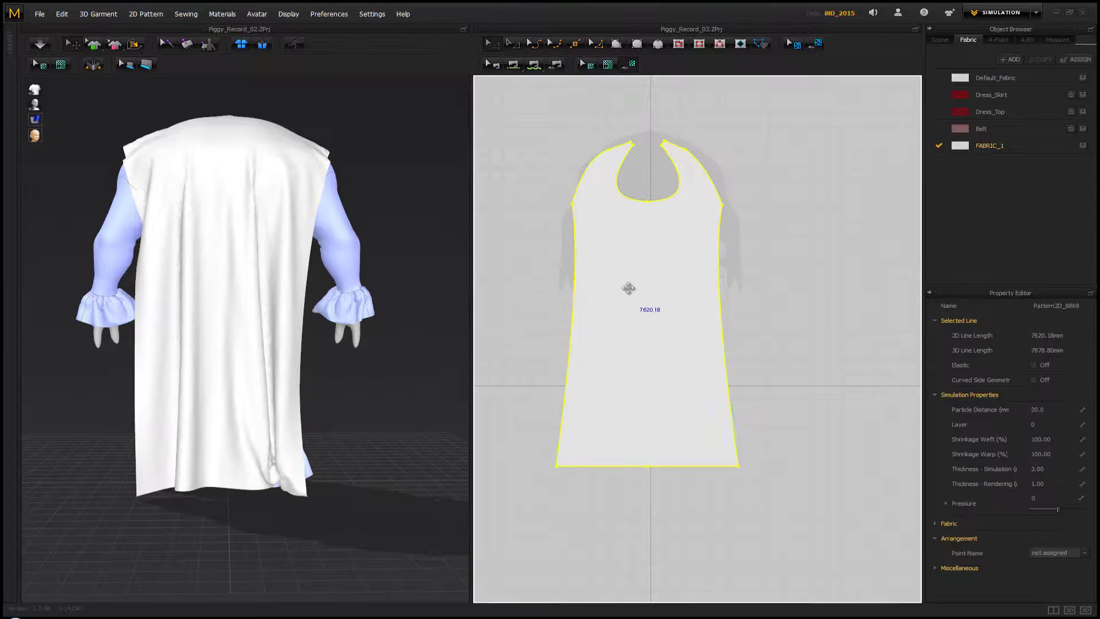
click(1051, 409)
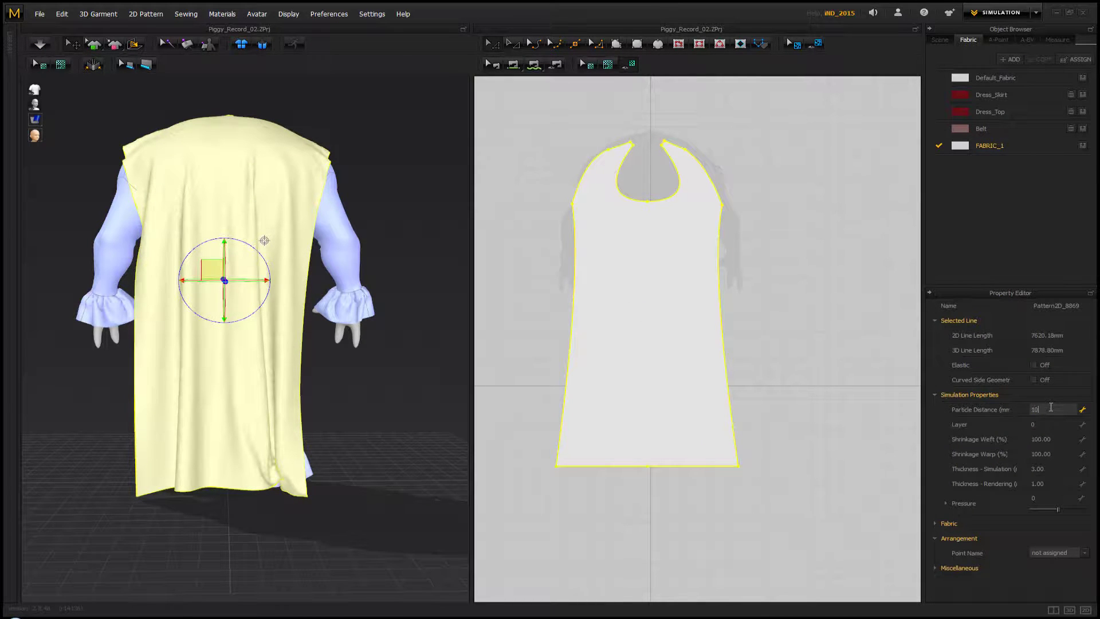
key(Return)
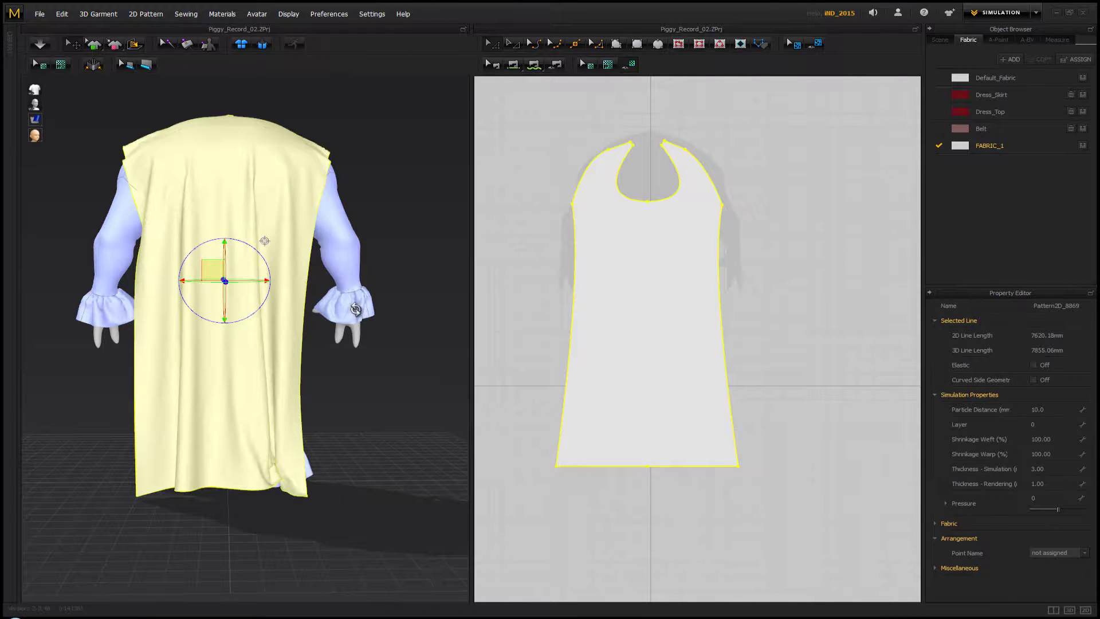
right_drag(355, 309, 405, 331)
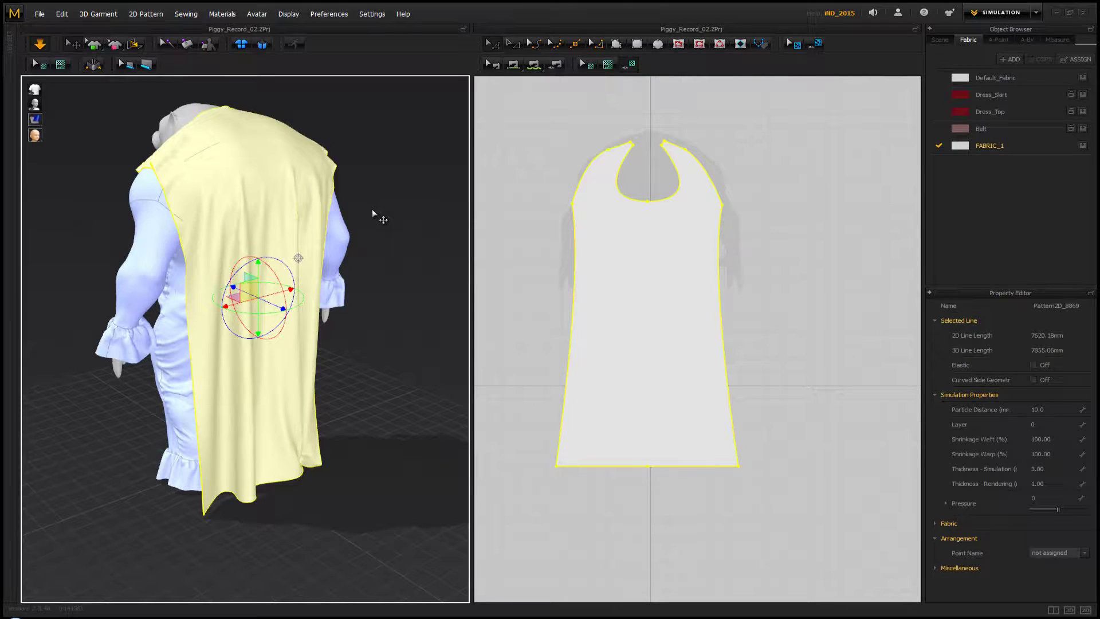
click(238, 199)
key(Escape)
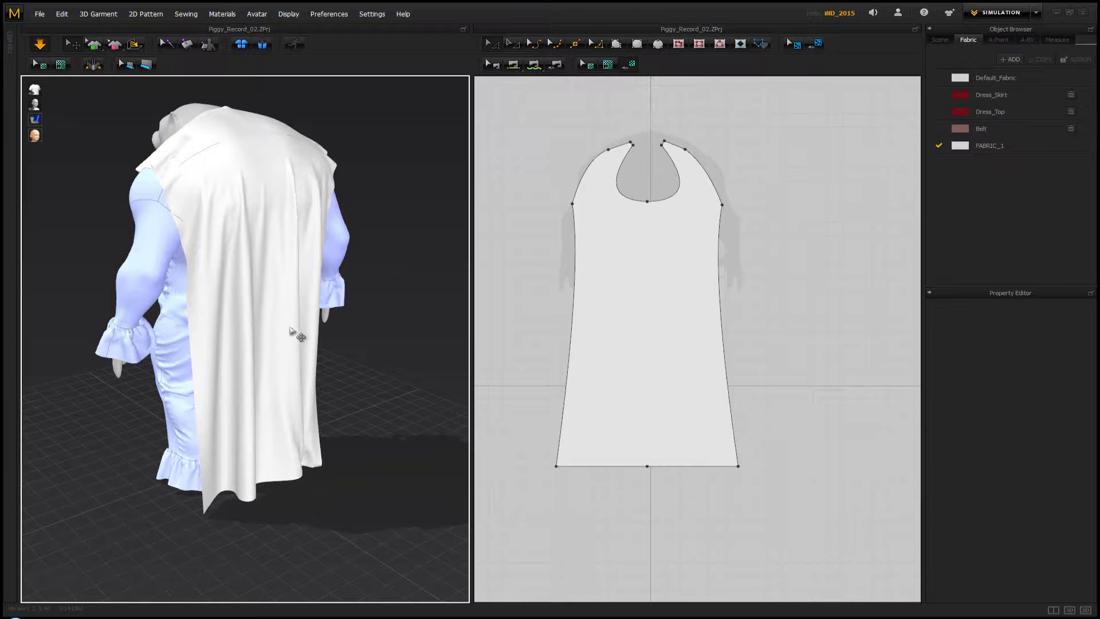
Tug the lower back and side edge of the simulating cape to loosen the folds near its hem
click(277, 430)
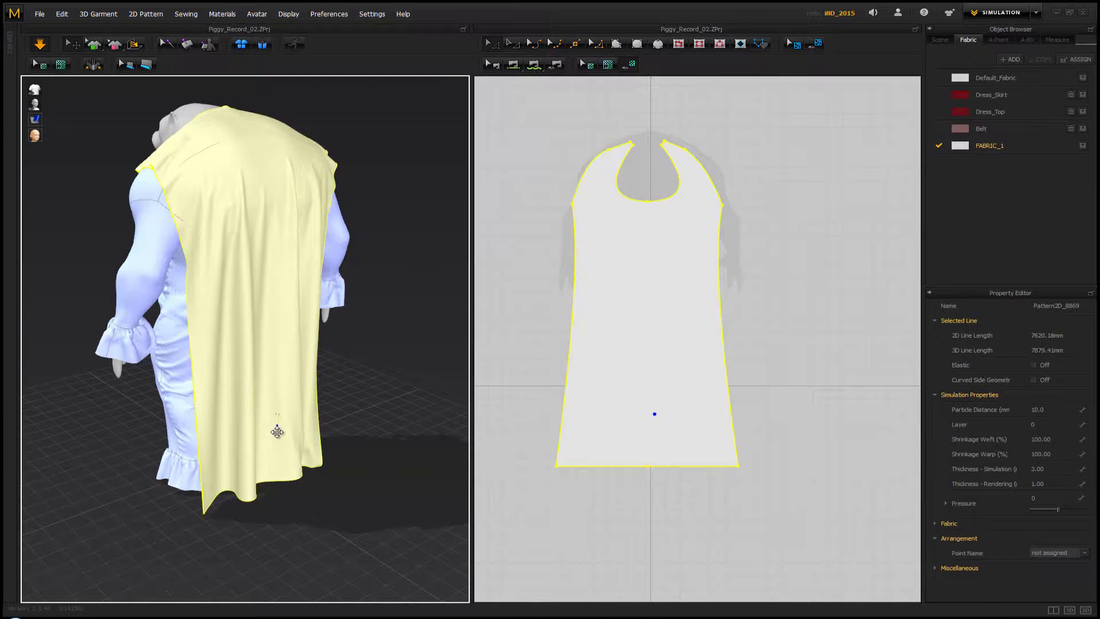
click(343, 396)
right_drag(328, 388, 318, 393)
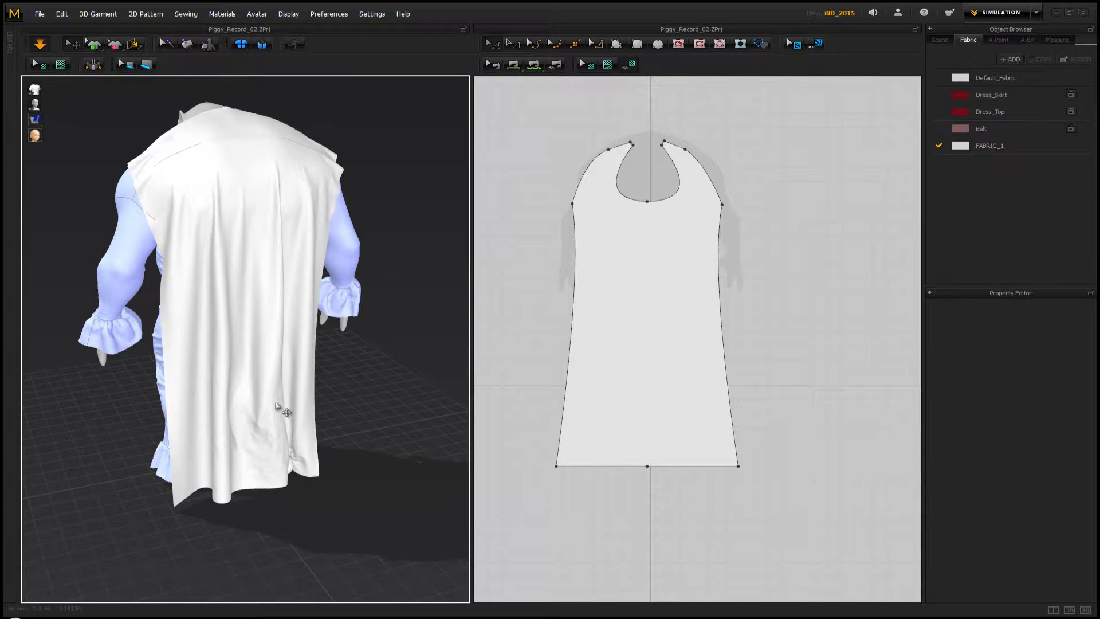
right_drag(331, 430, 314, 462)
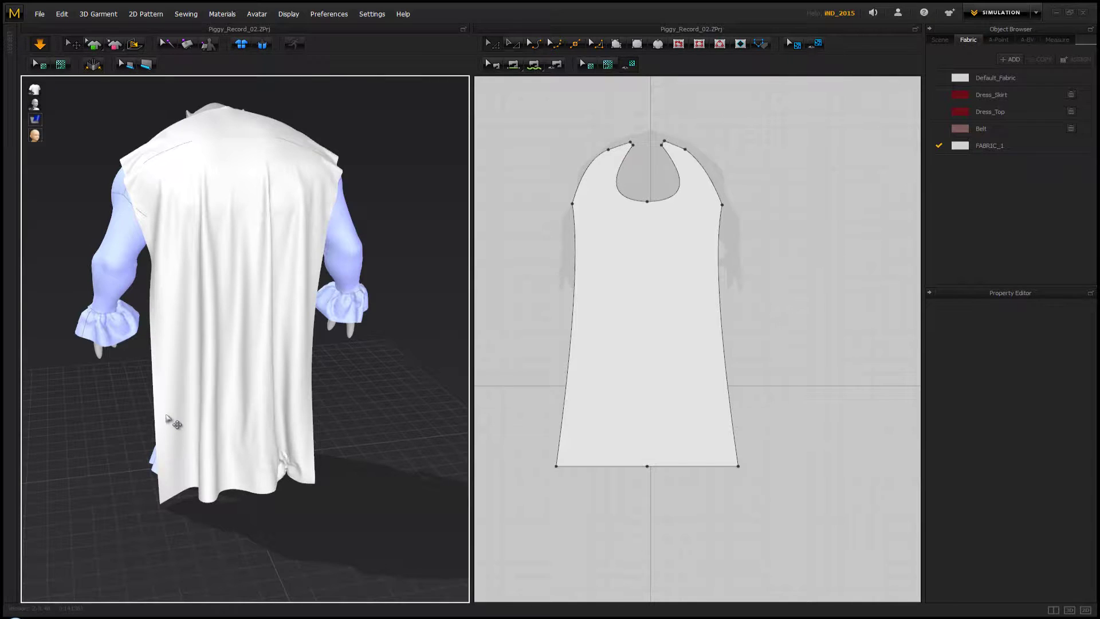
click(177, 426)
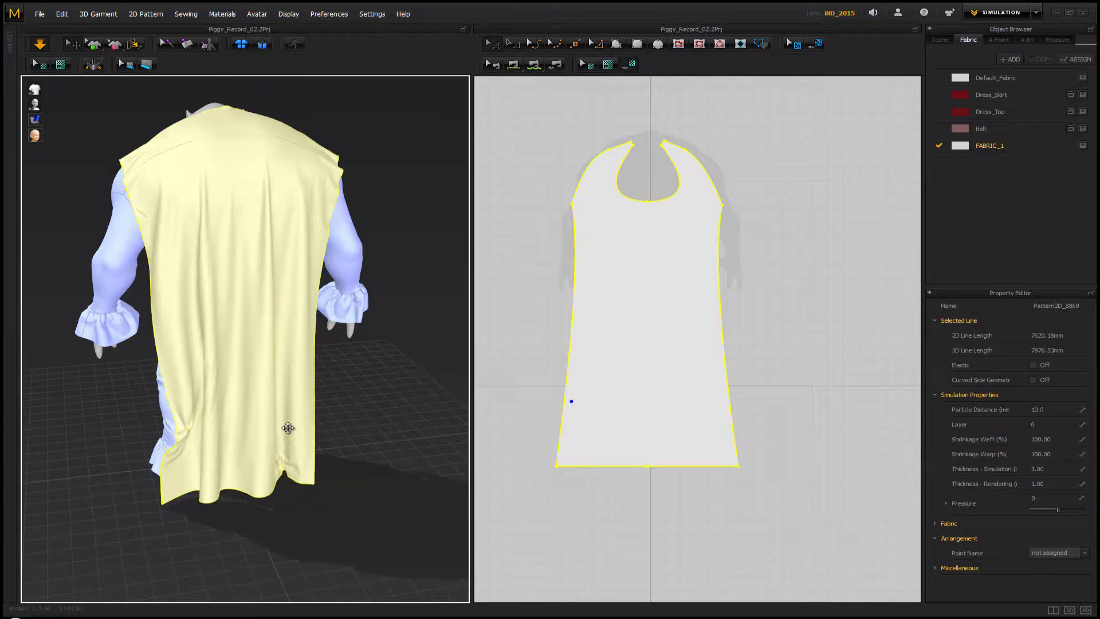
click(338, 425)
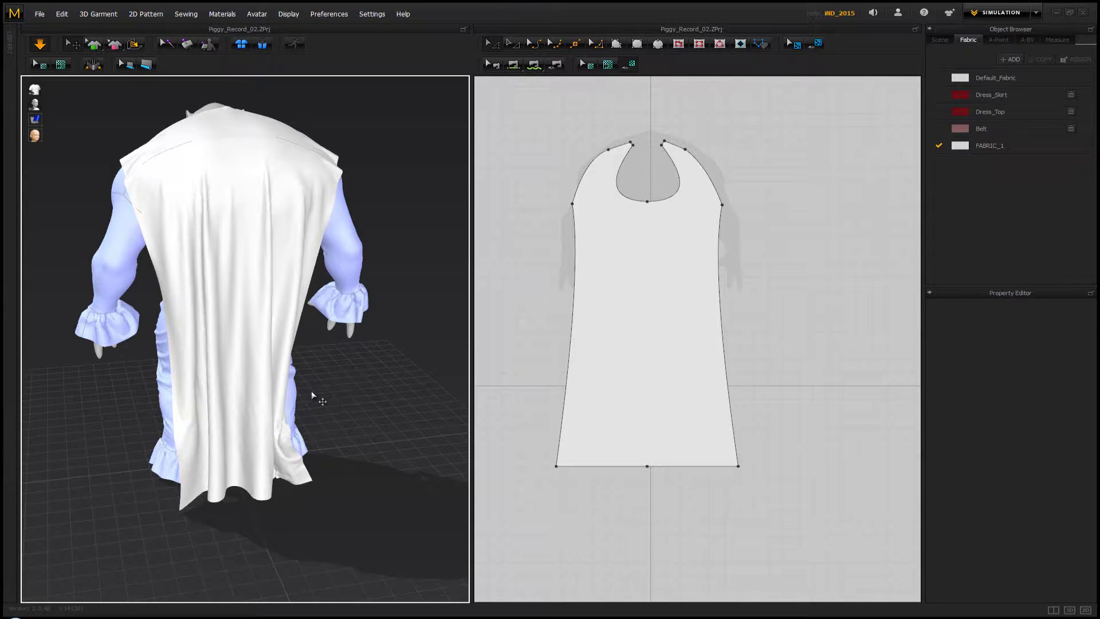
right_drag(342, 397, 283, 313)
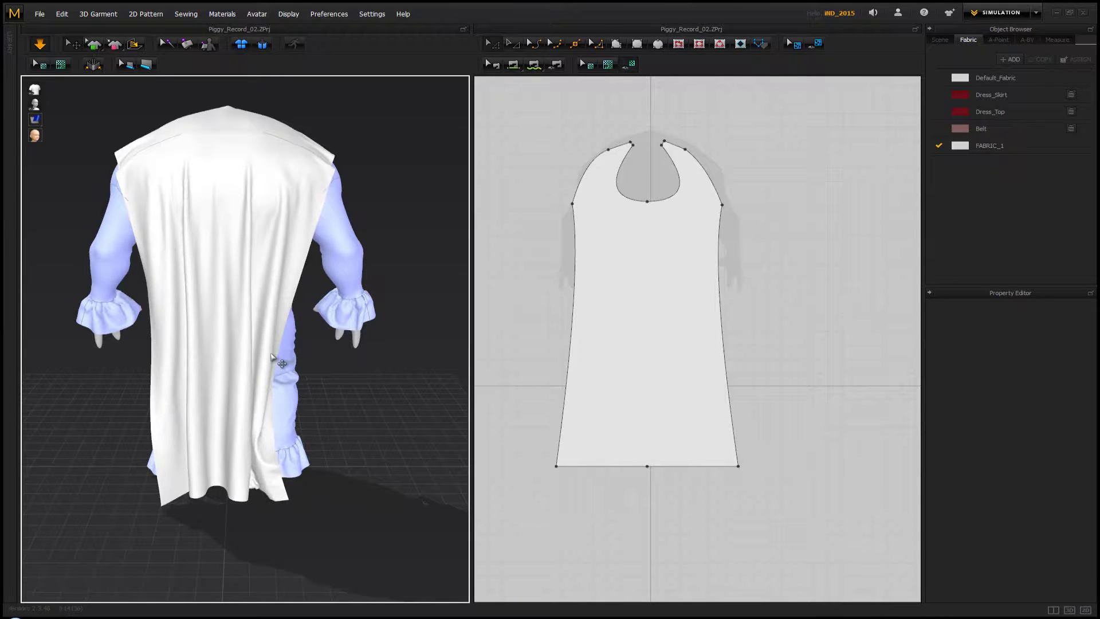
Pull the cape's folded lower corner outward until the hem hangs open, and stop the simulation
drag(271, 357, 292, 435)
click(278, 443)
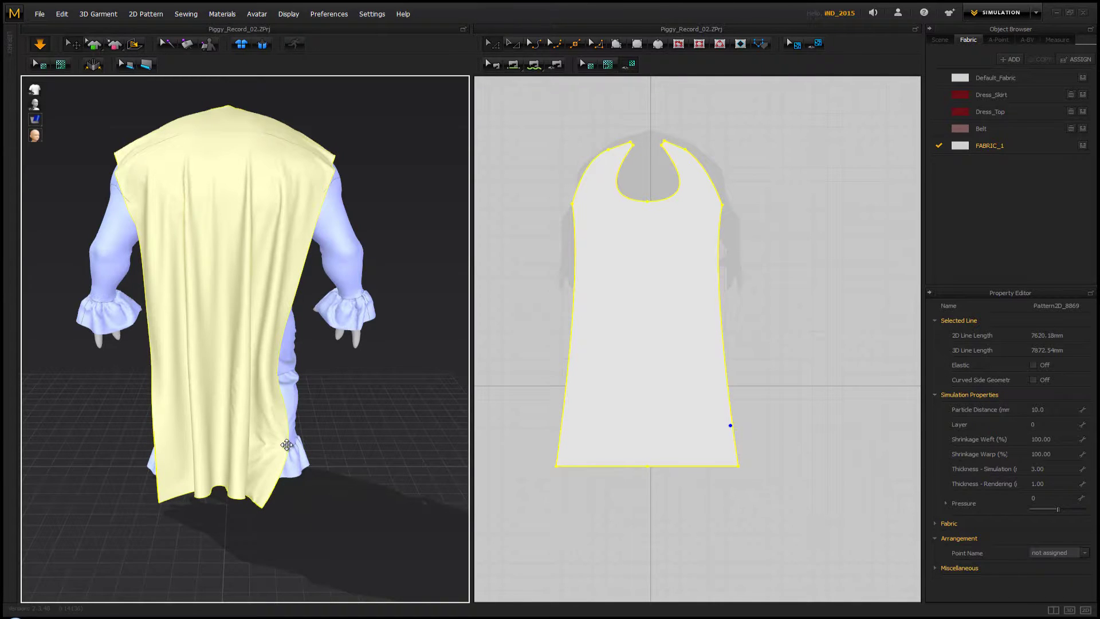
click(348, 410)
drag(295, 486, 298, 490)
click(360, 423)
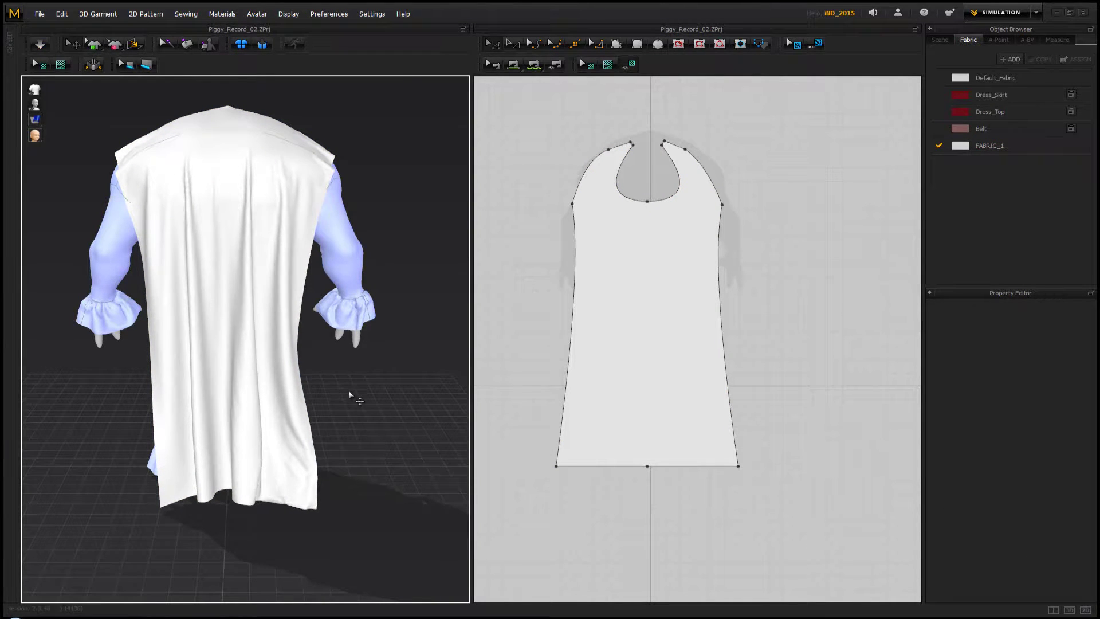
Freeze the cape pattern on the pig character
right_drag(349, 392, 103, 385)
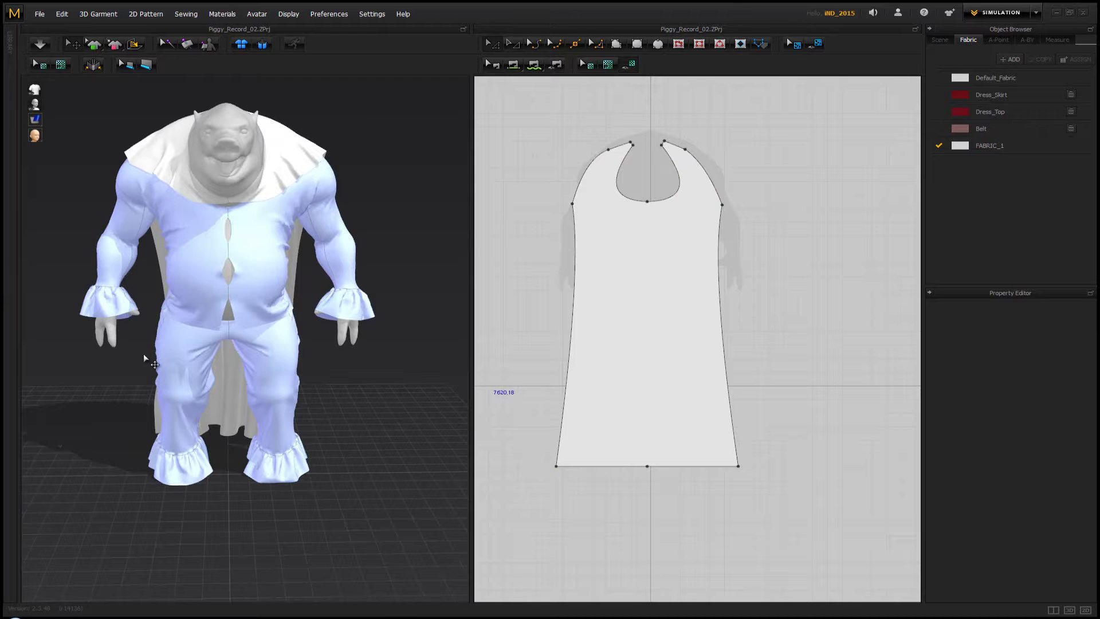
click(283, 152)
right_click(283, 151)
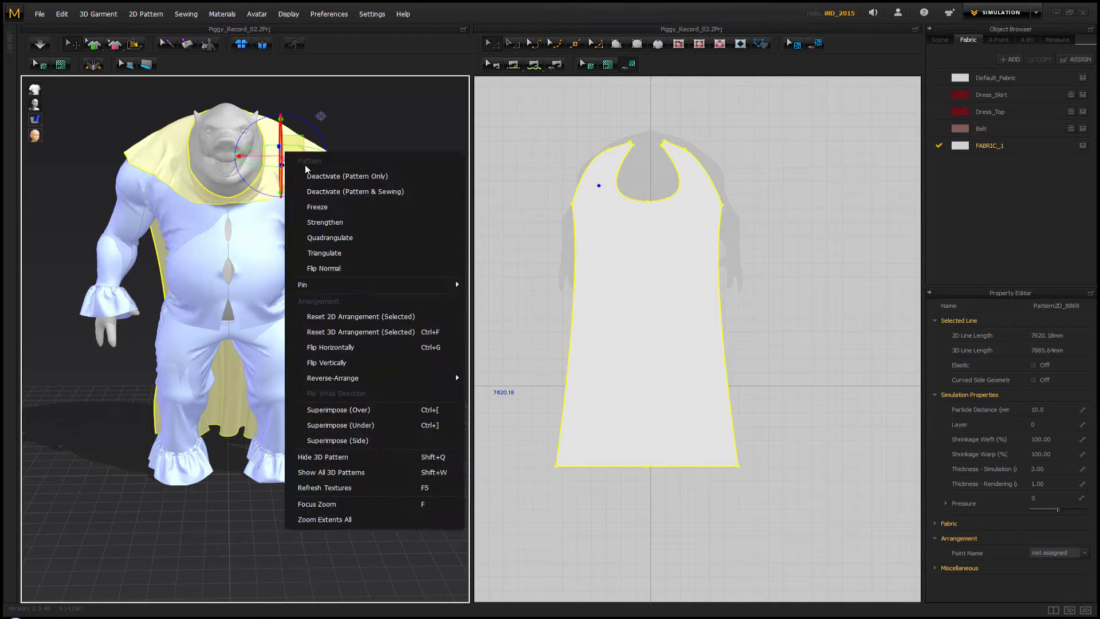
click(332, 198)
right_drag(385, 220, 362, 181)
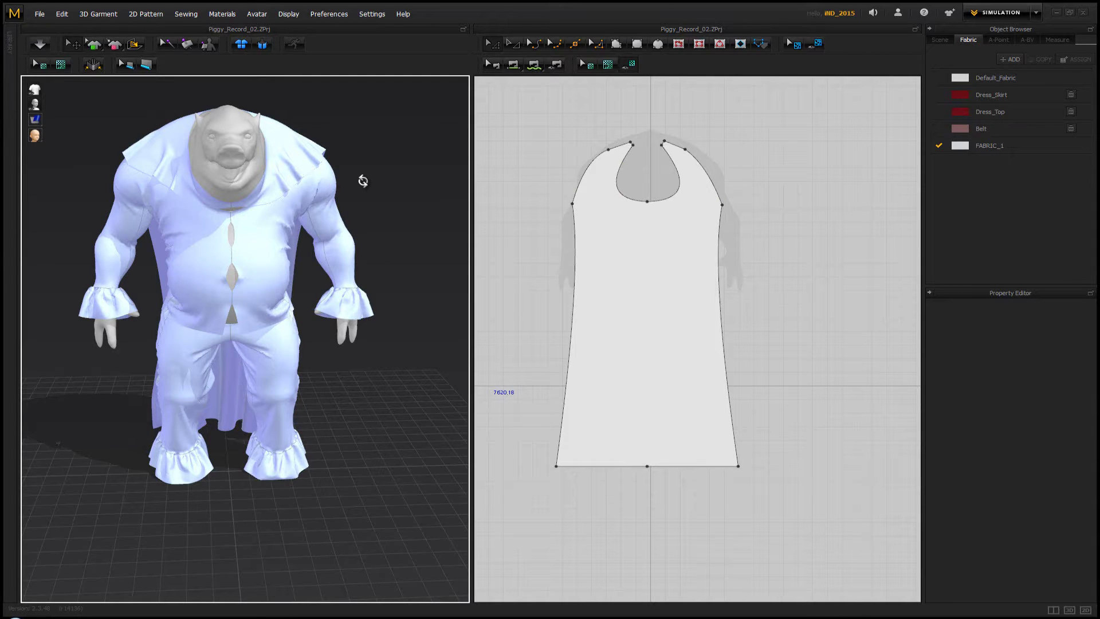
click(232, 155)
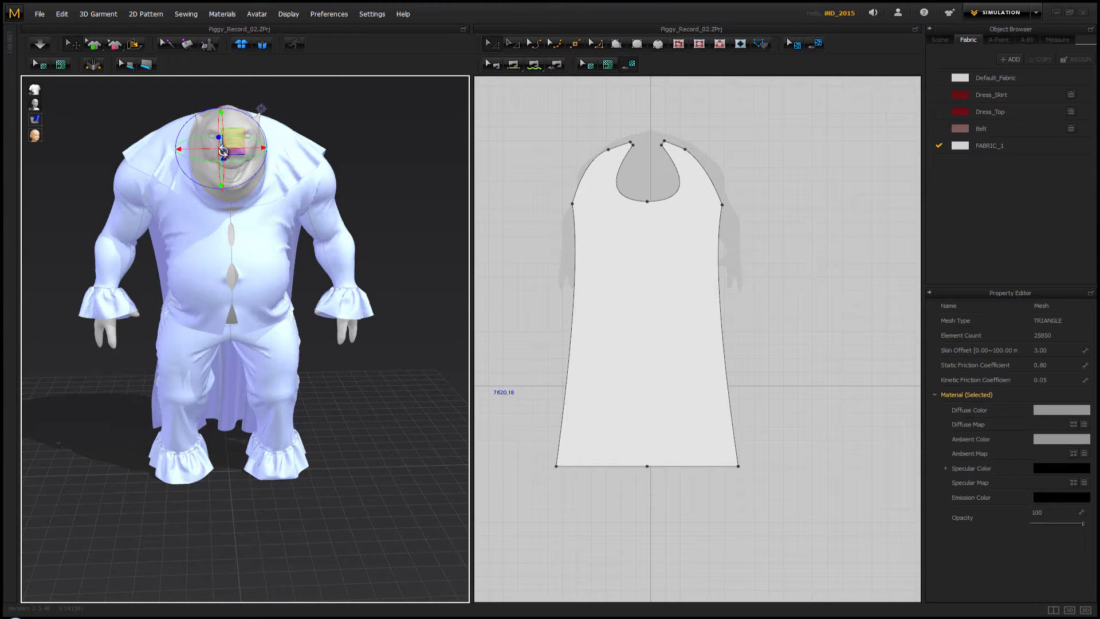
click(378, 165)
mouse_move(232, 155)
right_down()
mouse_move(273, 154)
mouse_move(234, 154)
right_up()
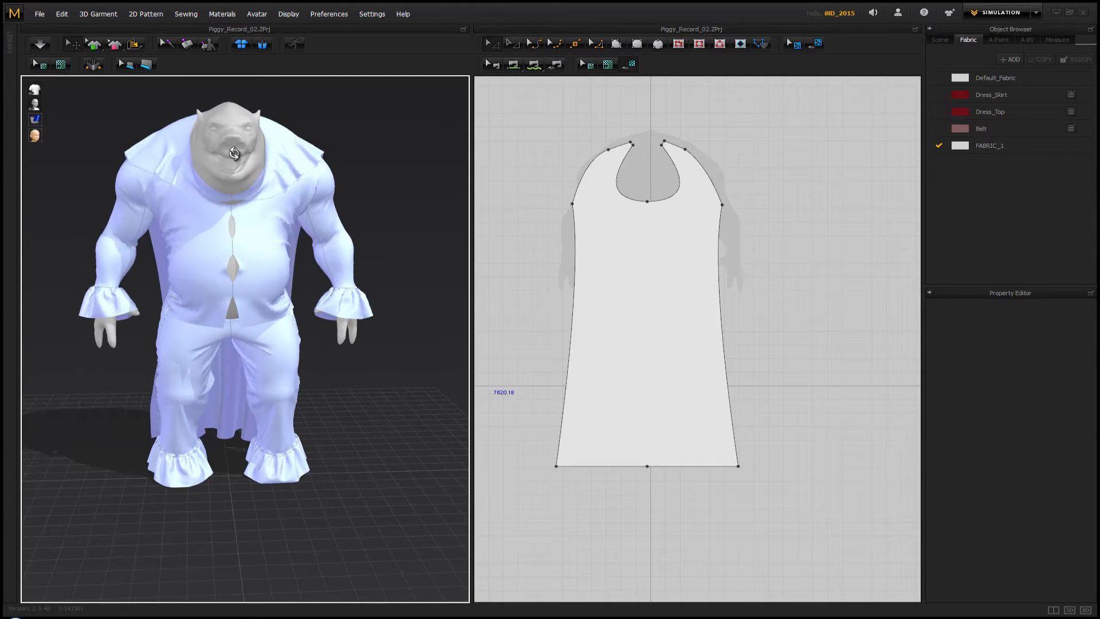